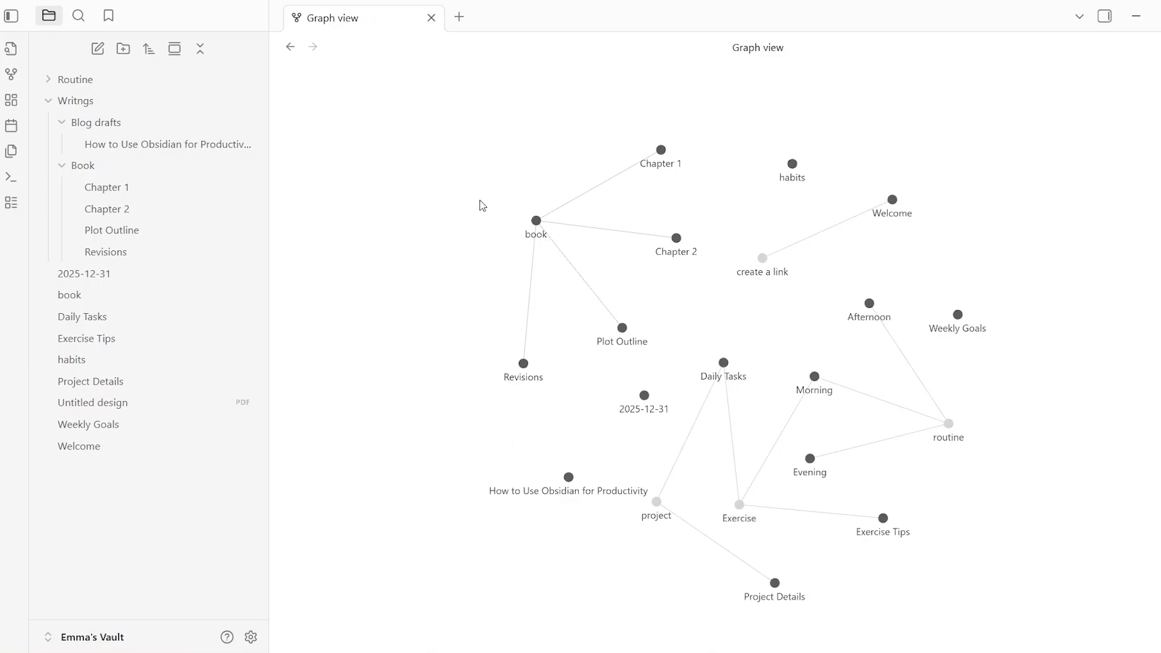
Step: Open the Welcome note
click(130, 449)
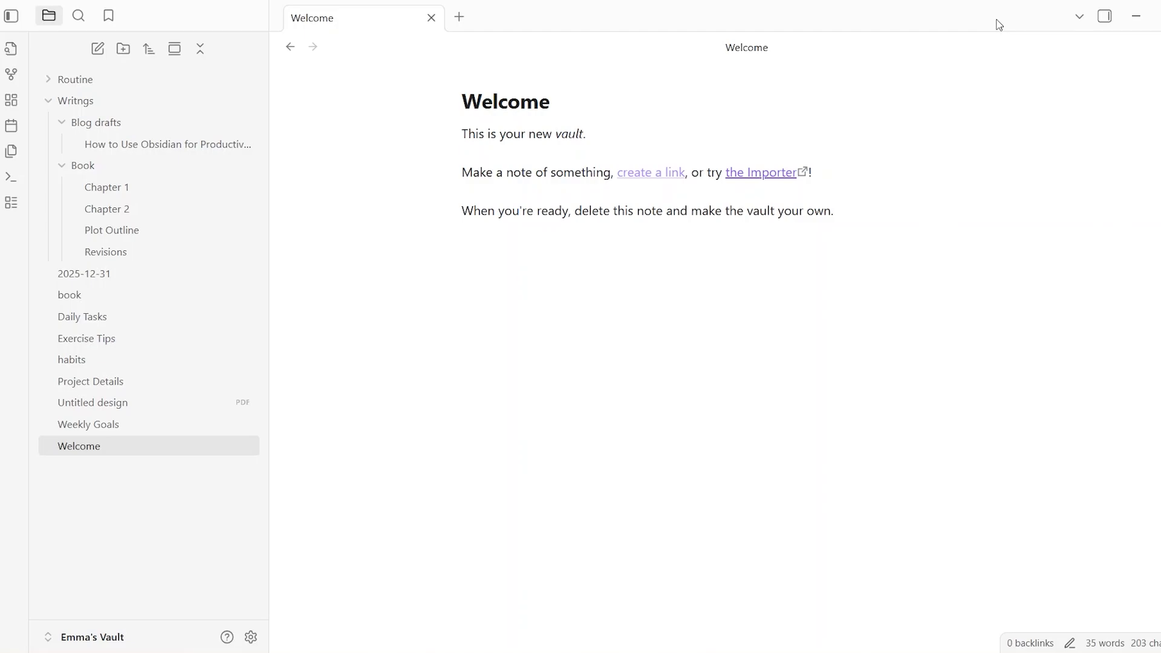
text(12)
key(BackSpace)
key(BackSpace)
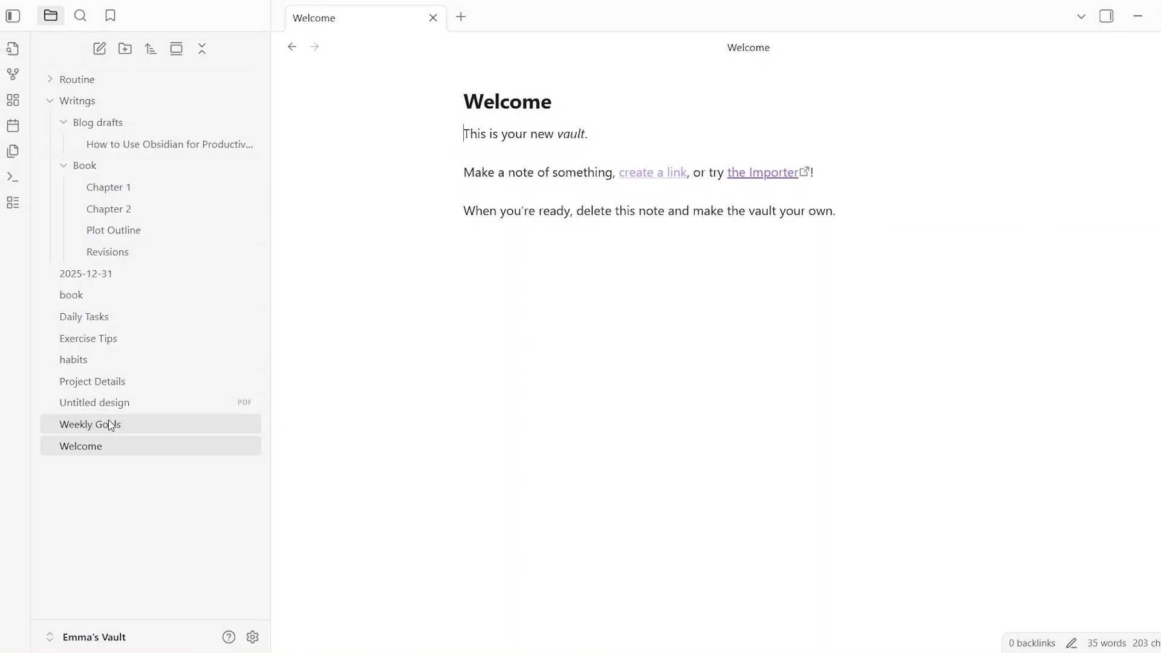
mouse_move(108, 422)
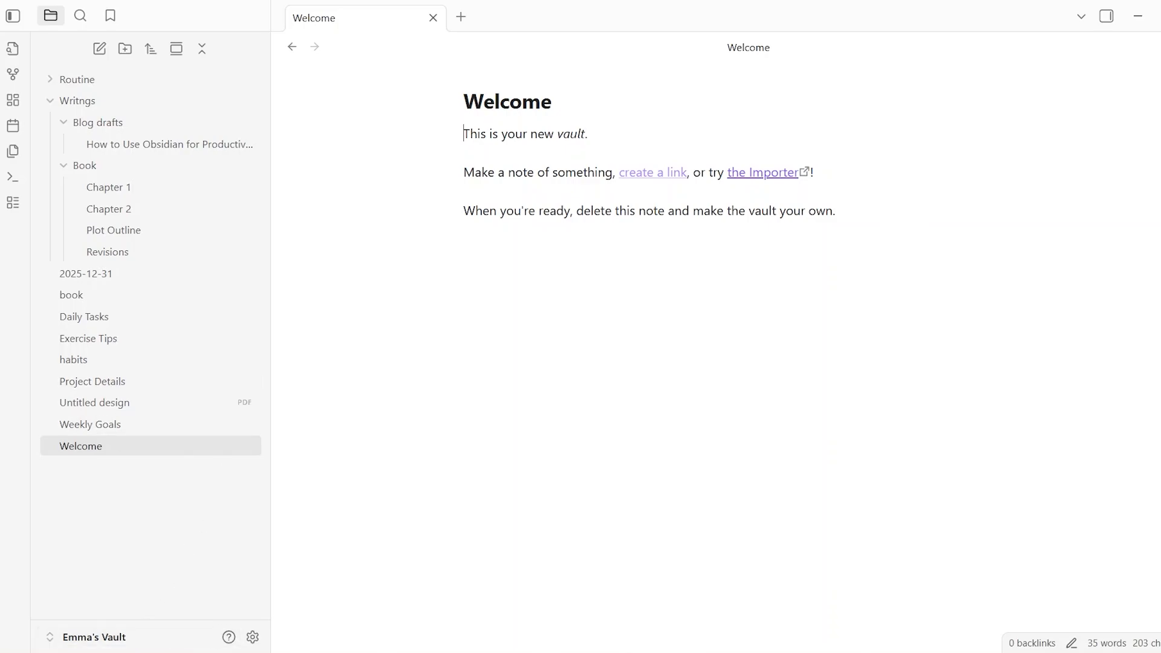
Step: Create a new local vault named Knowledge Vault in the Documents folder and maximize its window
mouse_move(126, 642)
click(120, 638)
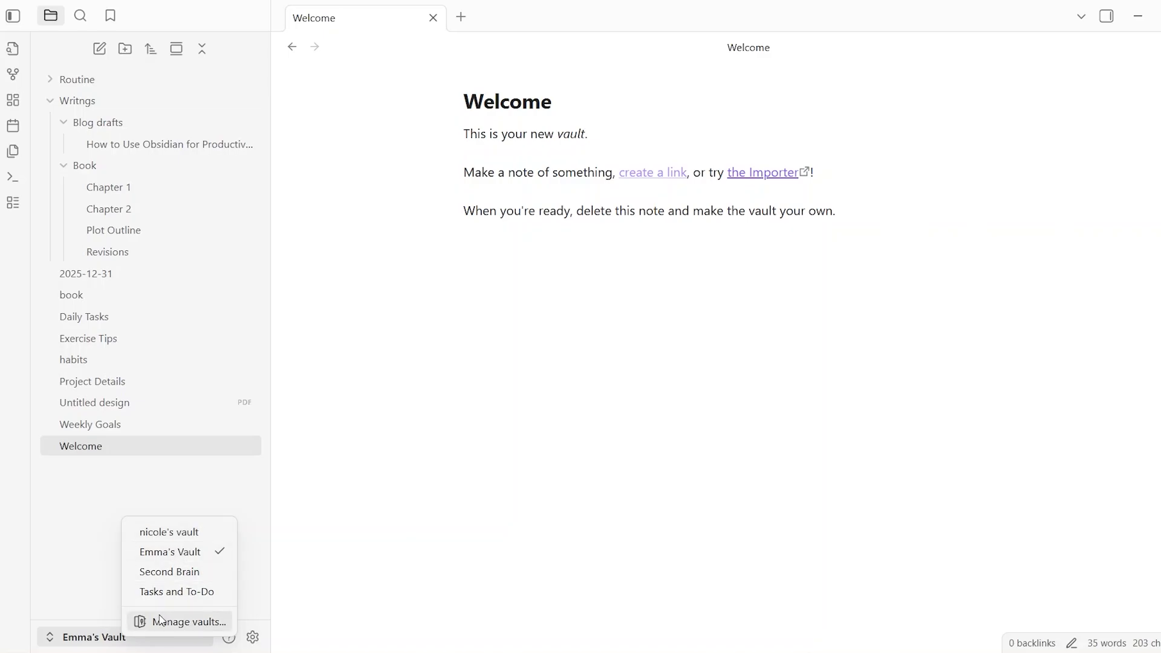
click(175, 628)
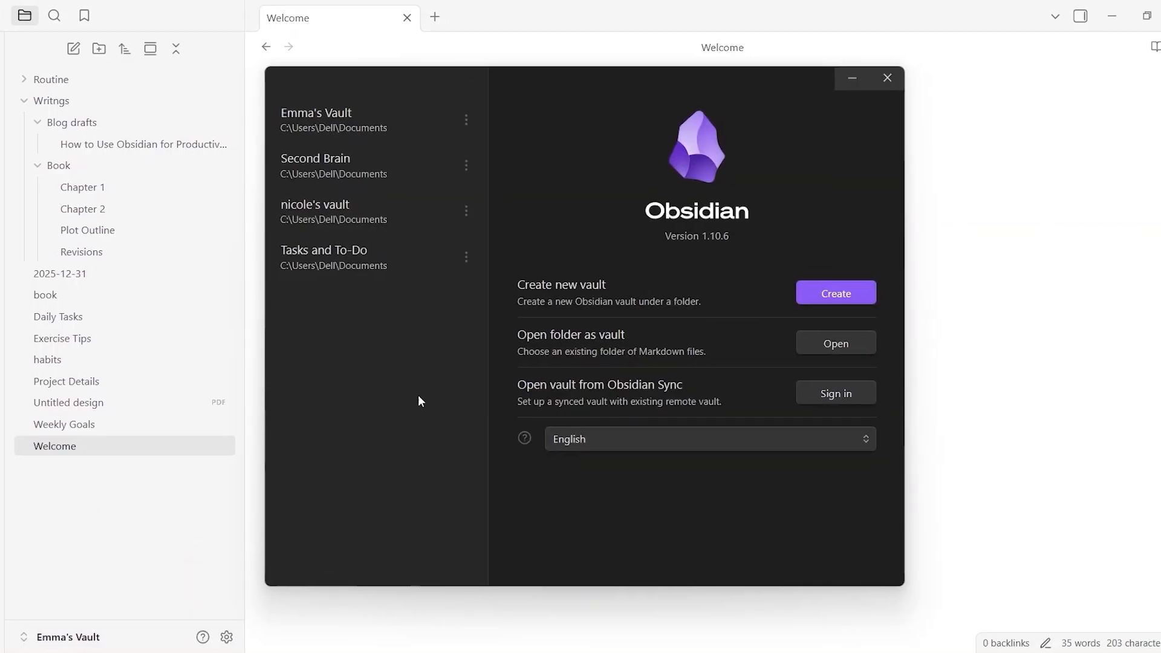
click(824, 293)
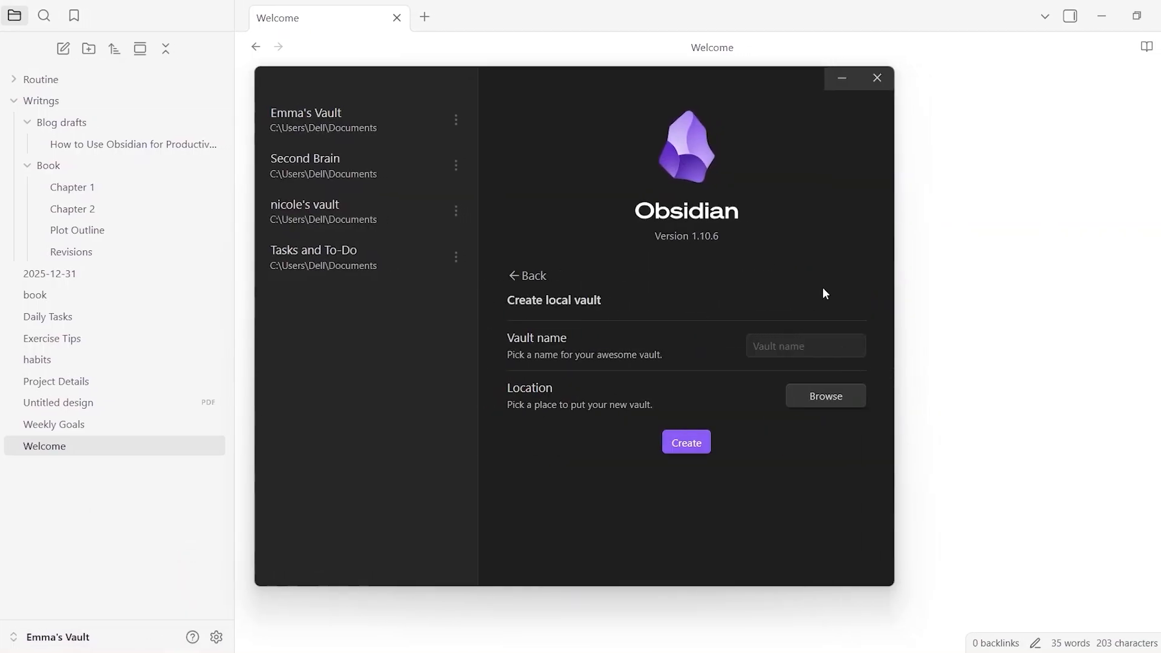
click(790, 342)
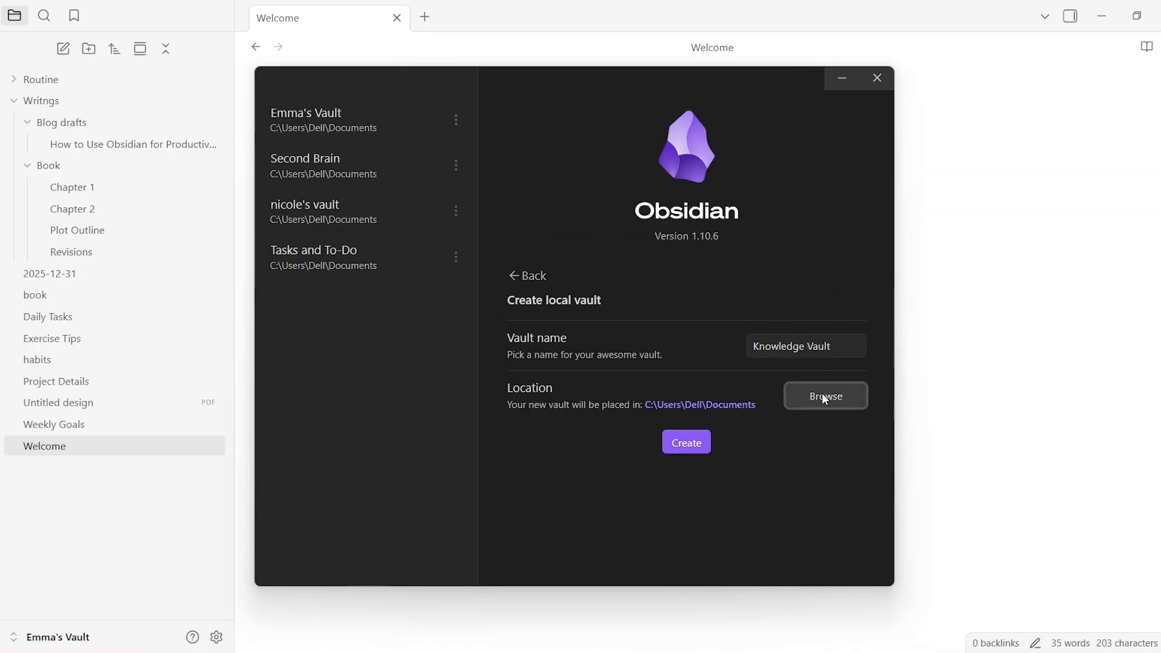
click(695, 438)
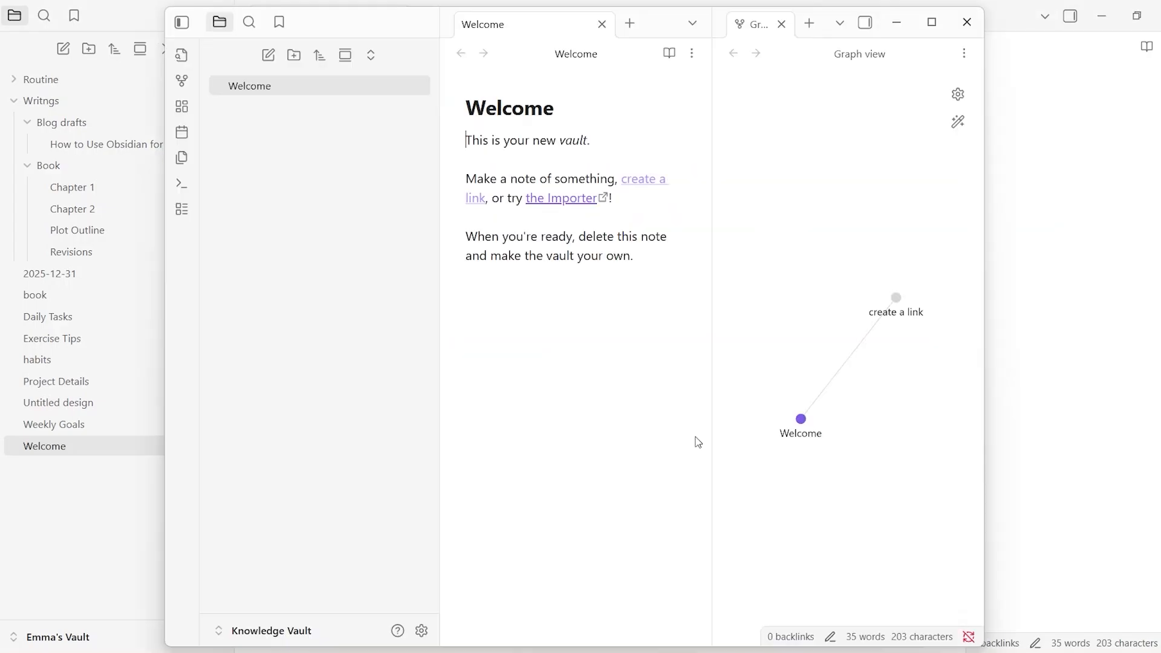
click(931, 23)
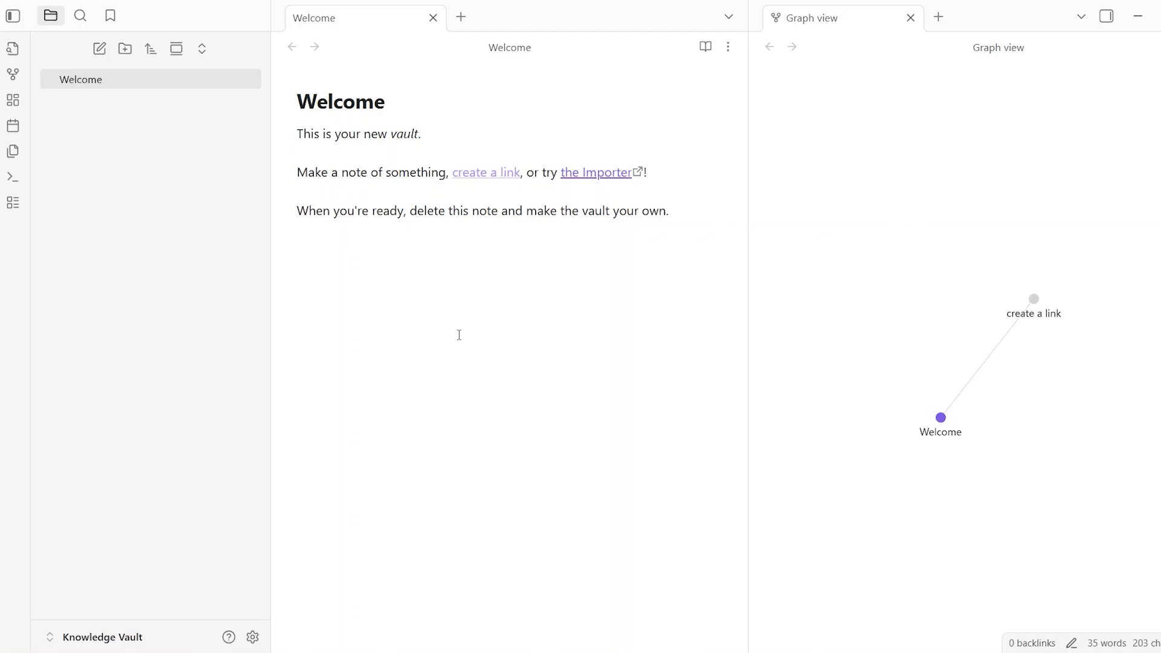
Step: Create a note titled SEO Notes with the dashed lines "Keyword research tips", "On-page optimization" and "Backlink strategies"
click(100, 48)
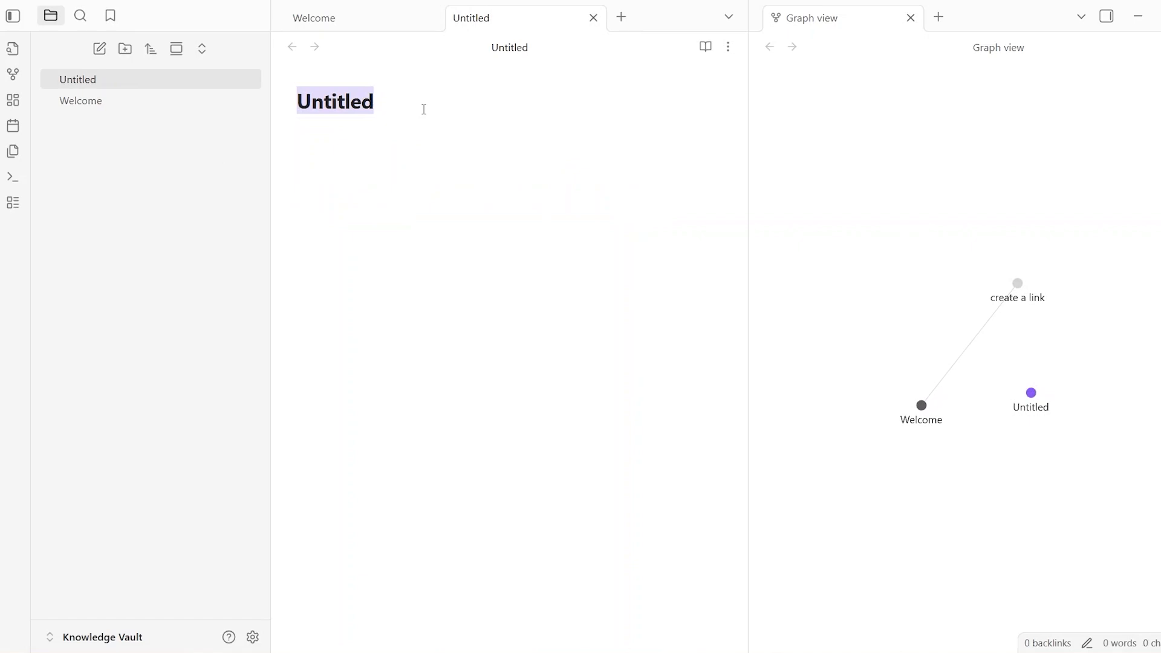
key(BackSpace)
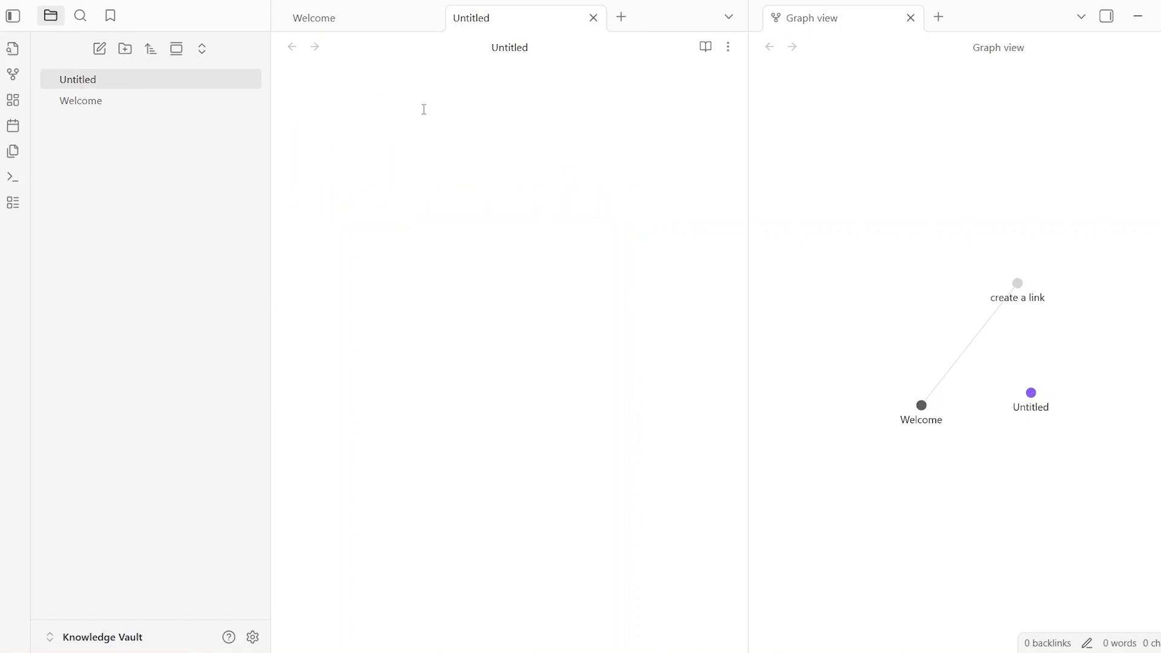
text(SEO Notes)
key(Return)
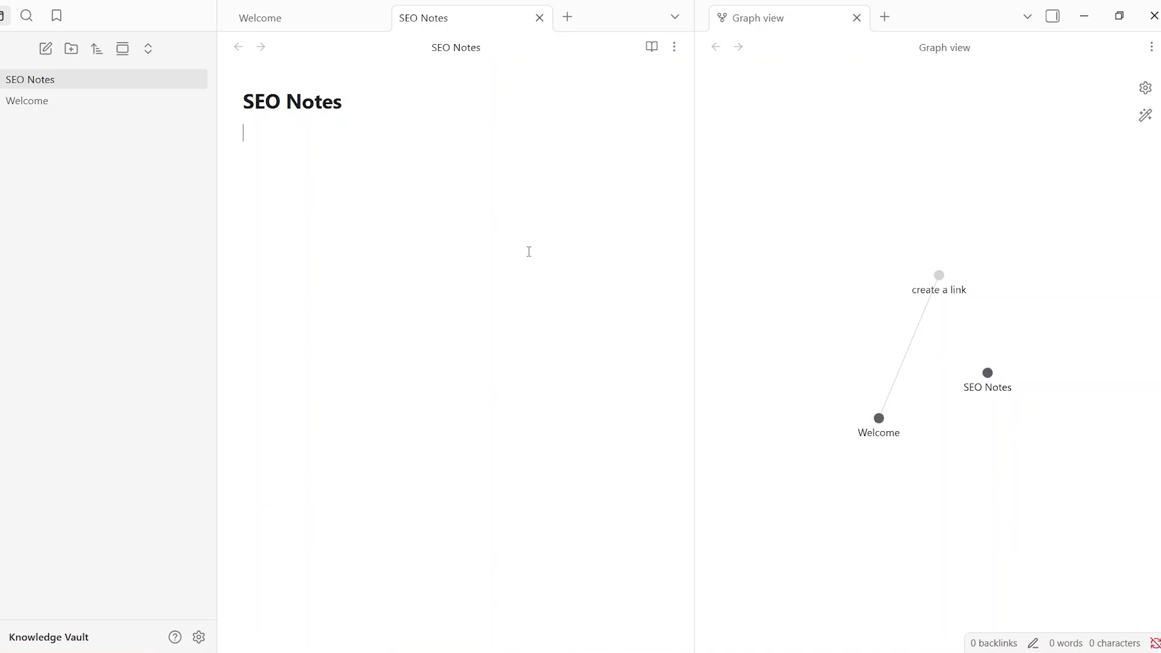
text(-Keyword research tips -On-page optimization -Backlink strategies)
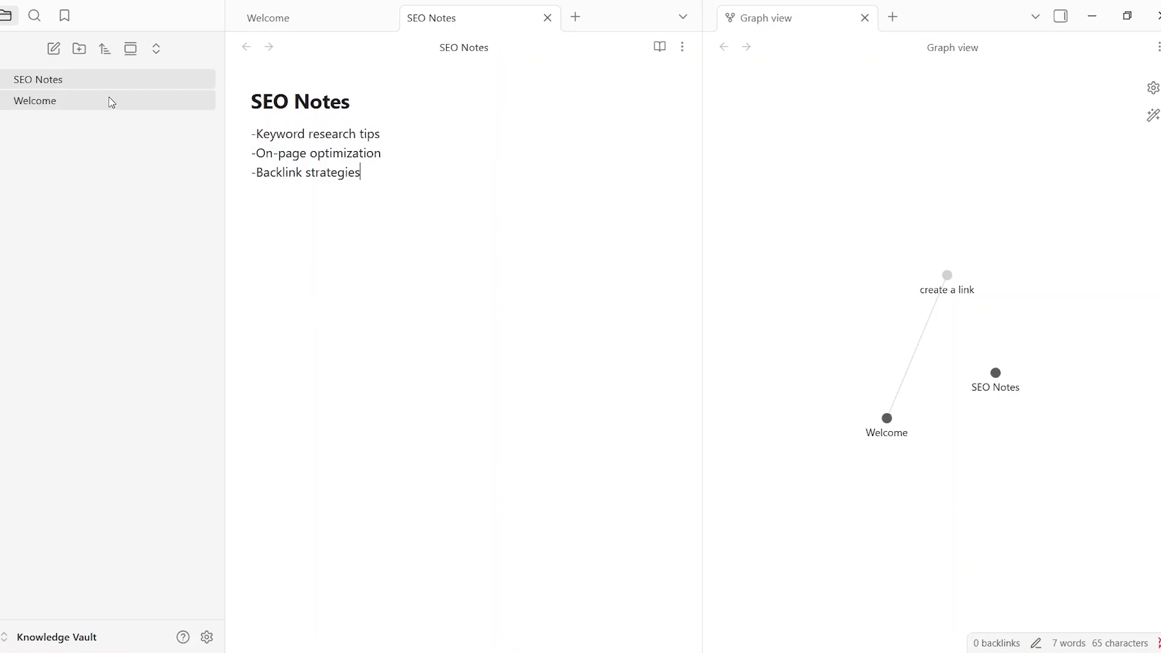
Step: Create a note titled content planning with eight dash-only lines
click(46, 49)
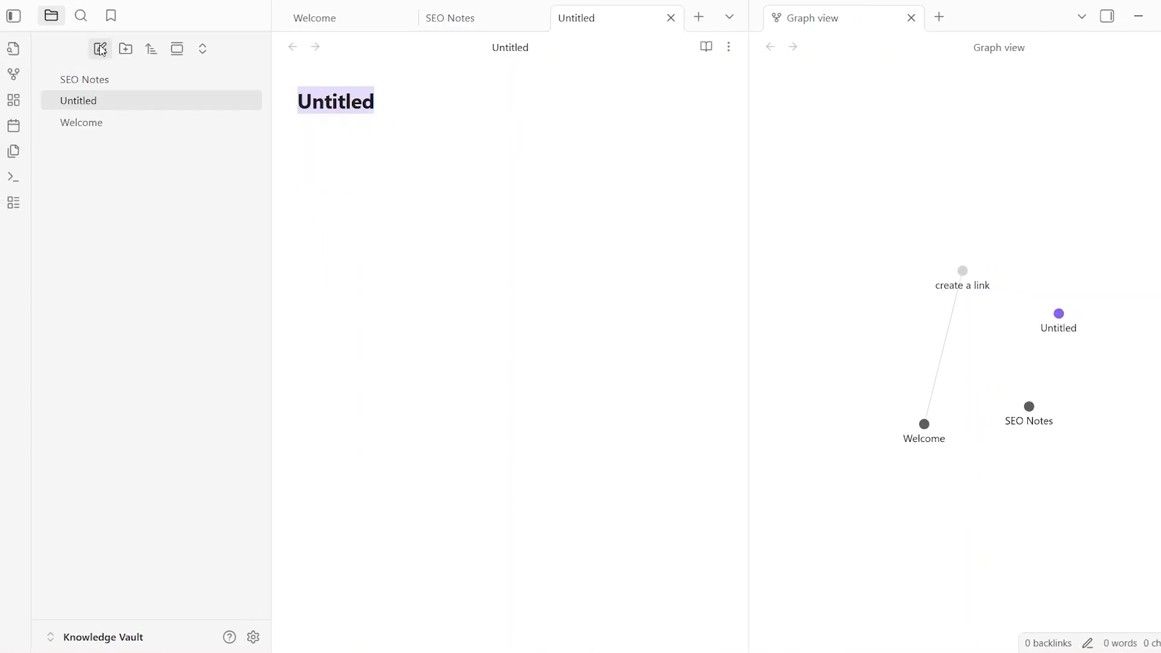
key(BackSpace)
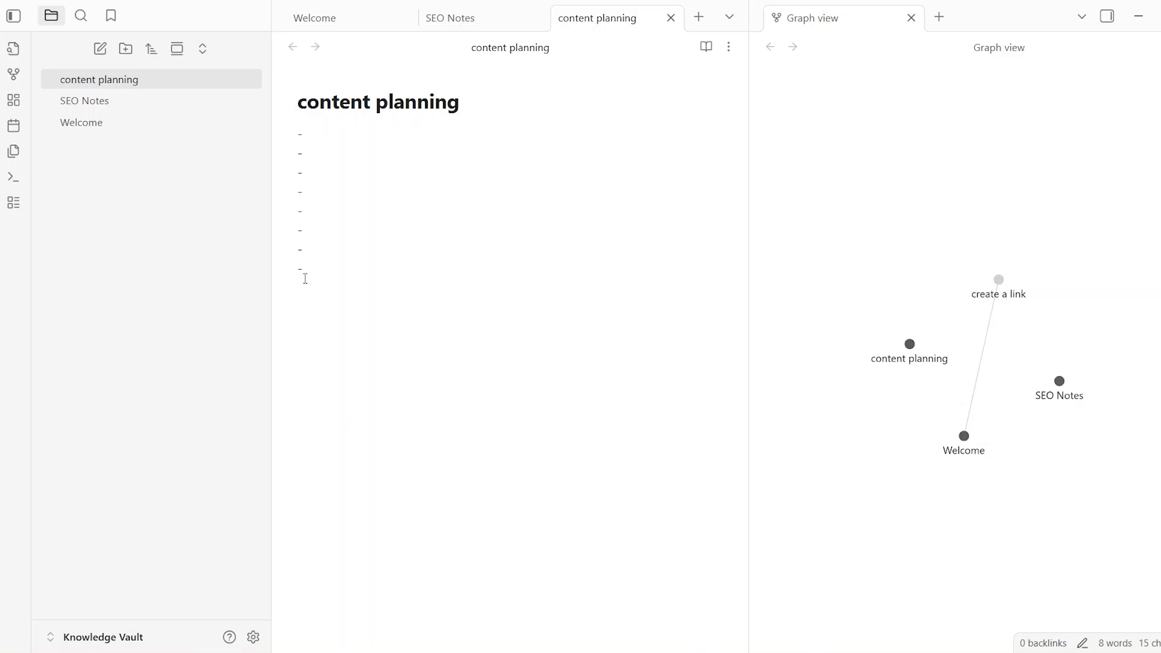
Step: Add an internal link to content planning after "Keyword research tips" in SEO Notes
click(130, 106)
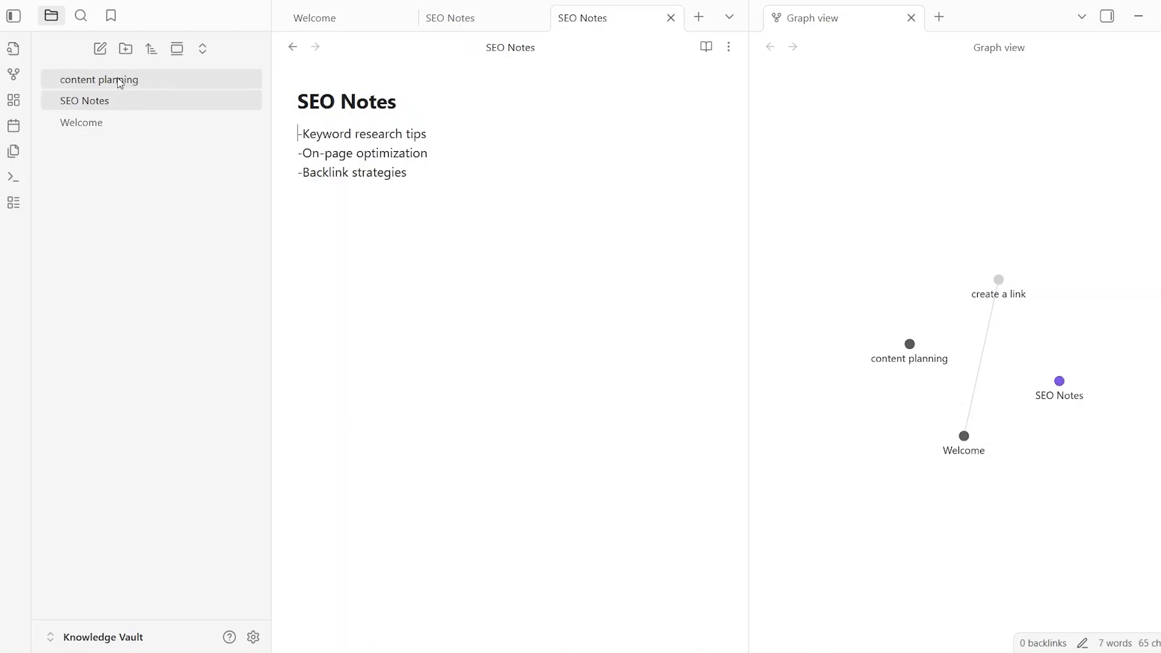
click(118, 82)
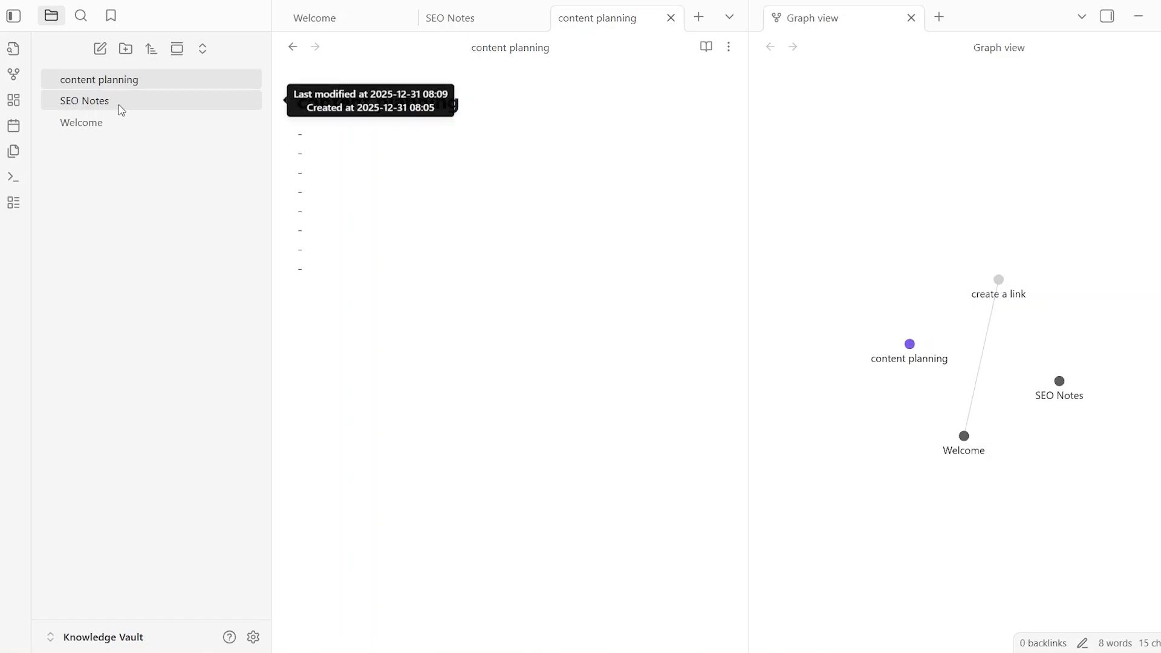
click(120, 107)
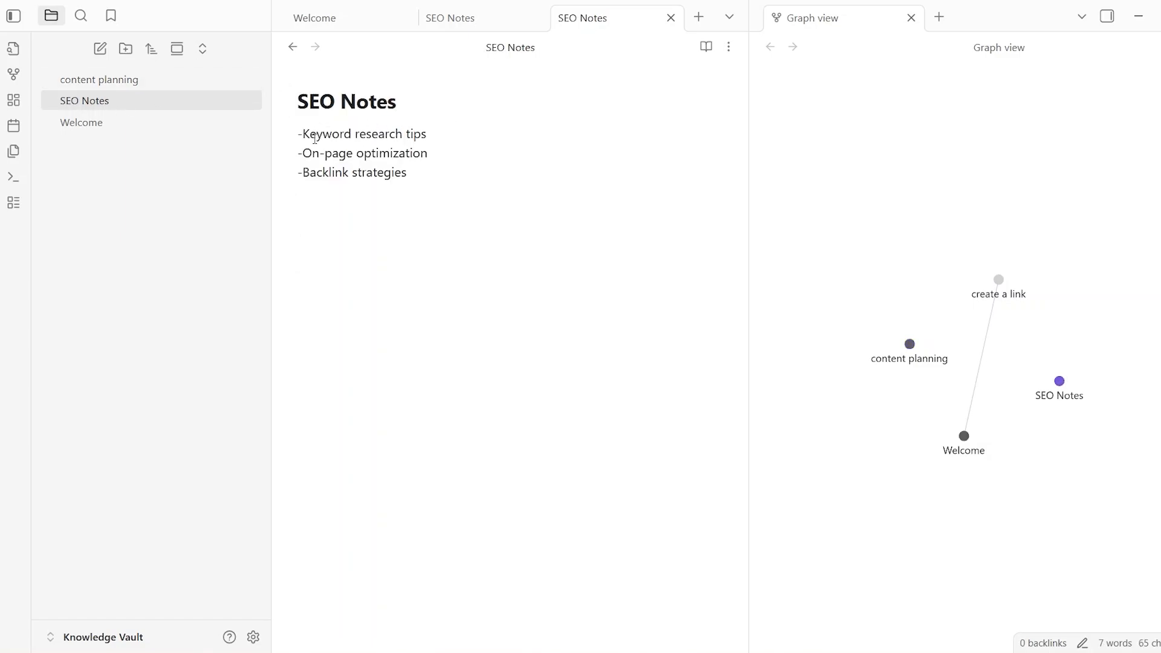
click(427, 133)
text([[)
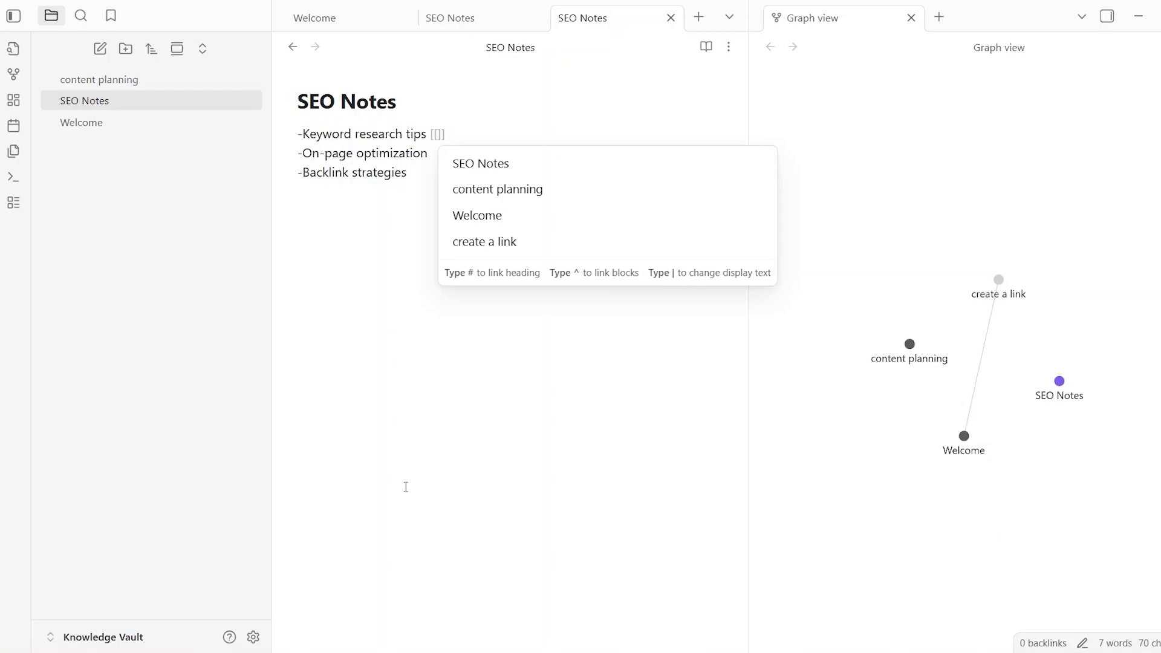
click(528, 191)
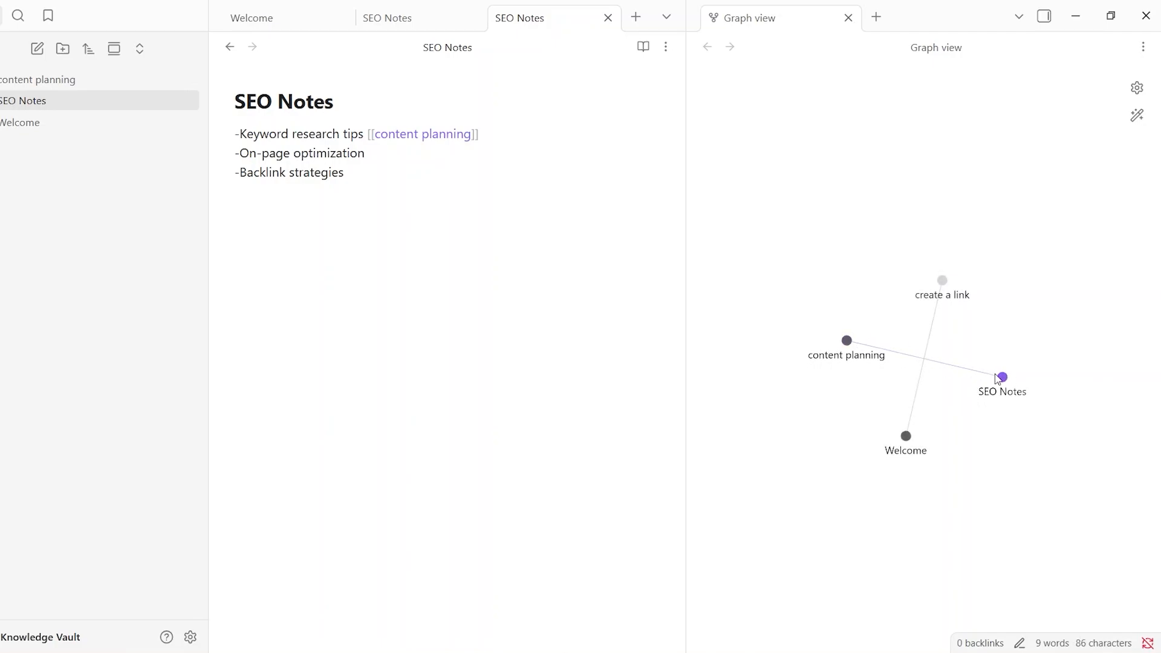
Step: Move the content planning and SEO Notes nodes around in the graph to examine their connection
click(841, 343)
drag(841, 343, 759, 148)
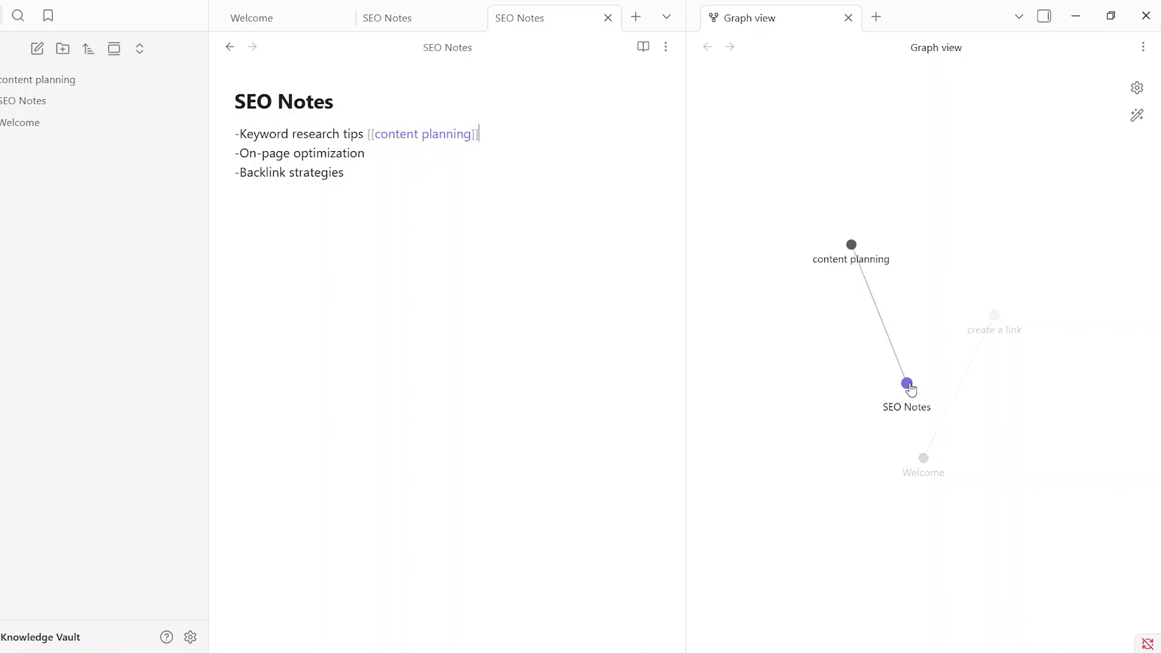
drag(907, 384, 823, 358)
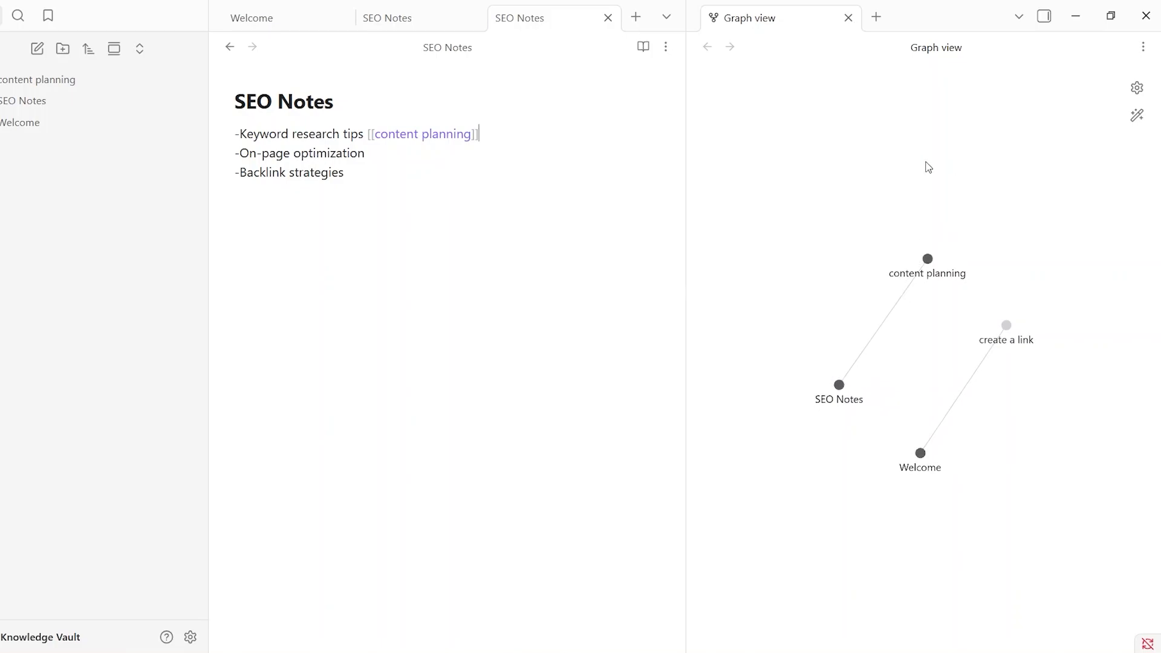
text(2)
key(BackSpace)
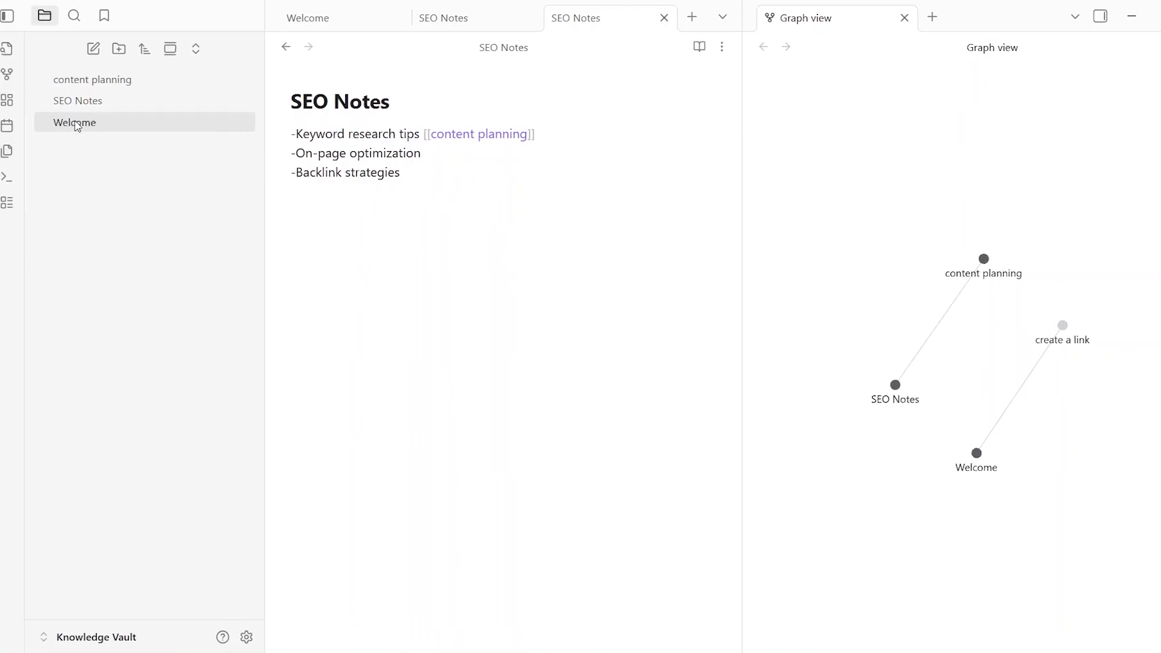
Step: Delete the Welcome note from the vault
right_click(21, 122)
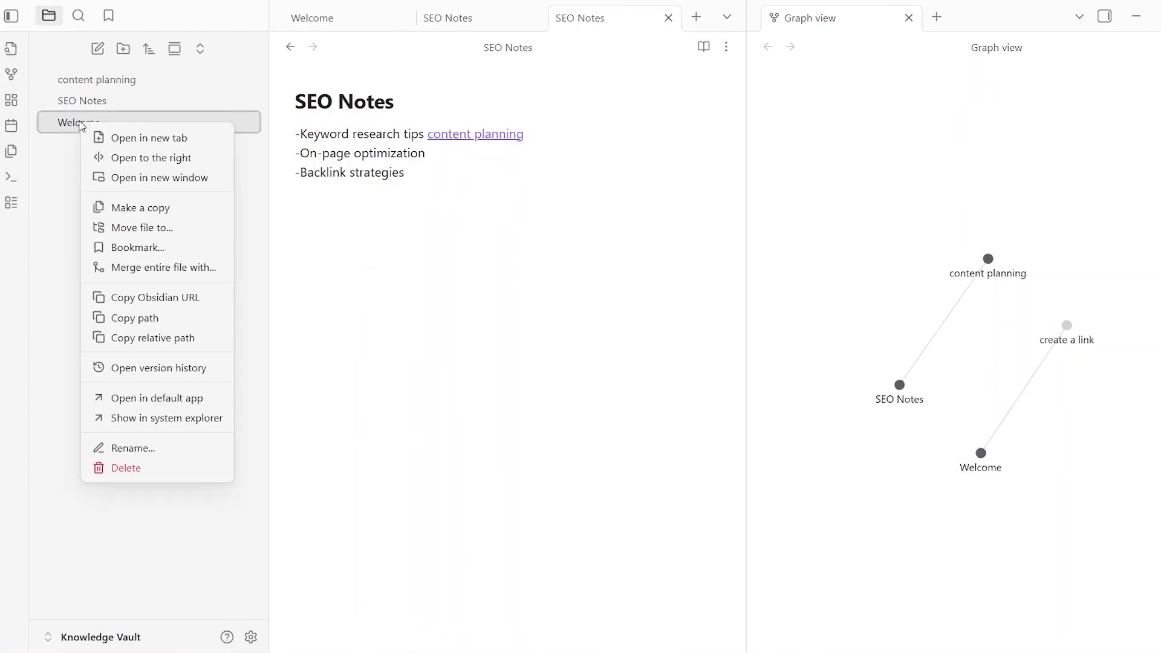
click(194, 469)
click(739, 385)
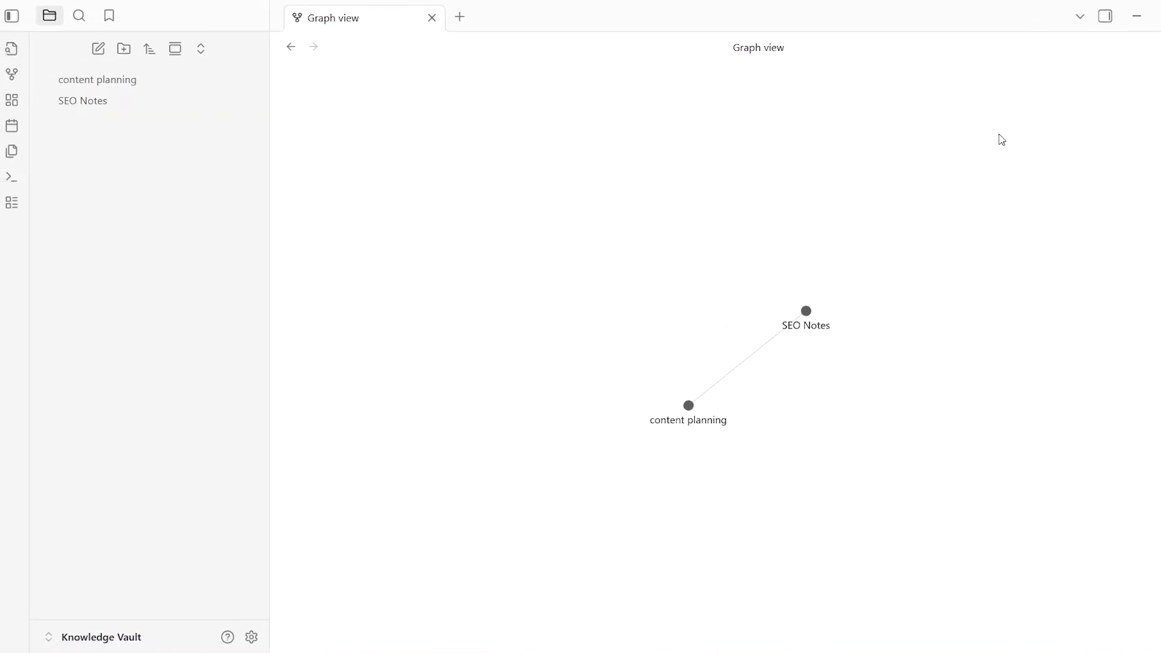
Step: Split the graph view to the right and open SEO Notes alongside it
click(1143, 46)
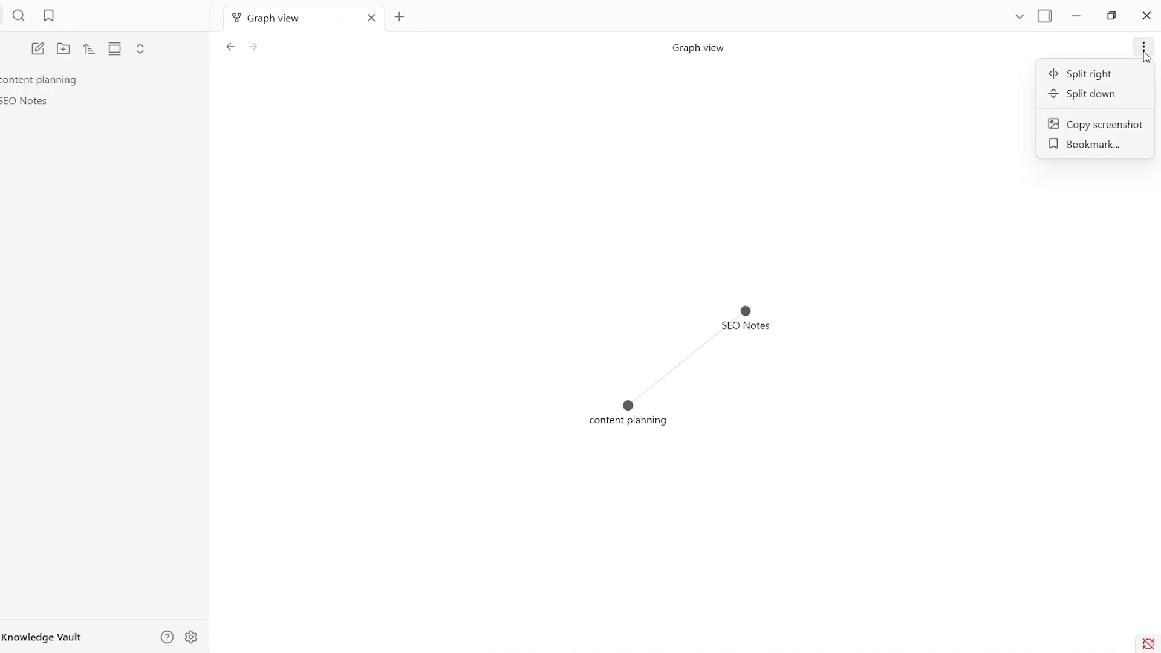
click(1103, 75)
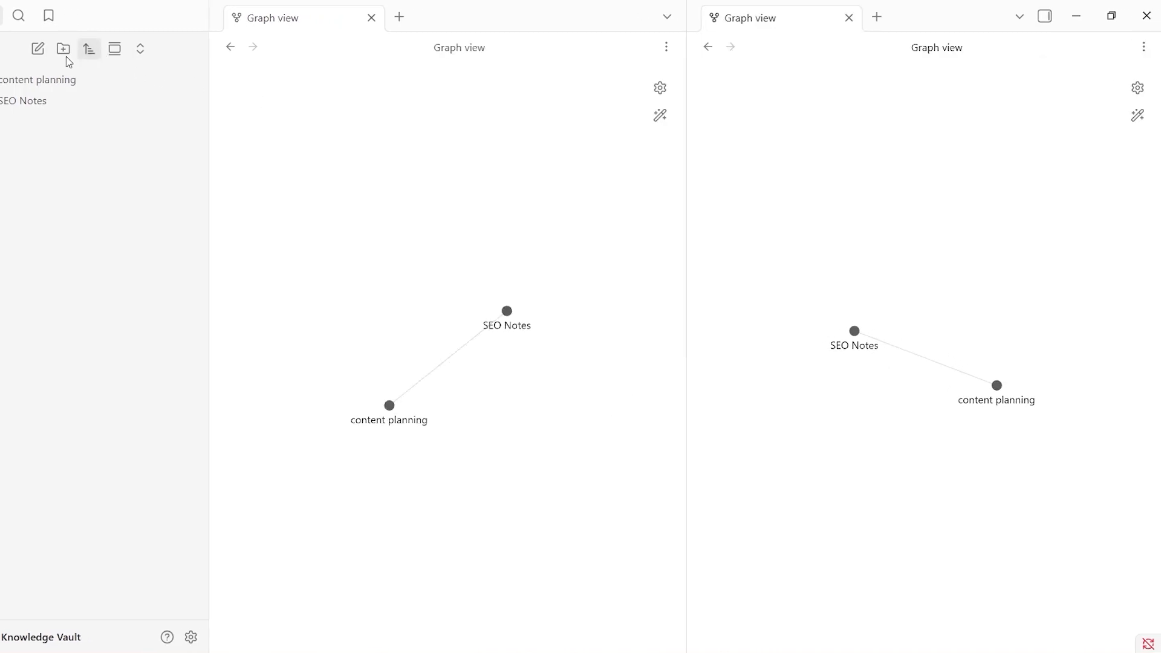
click(23, 103)
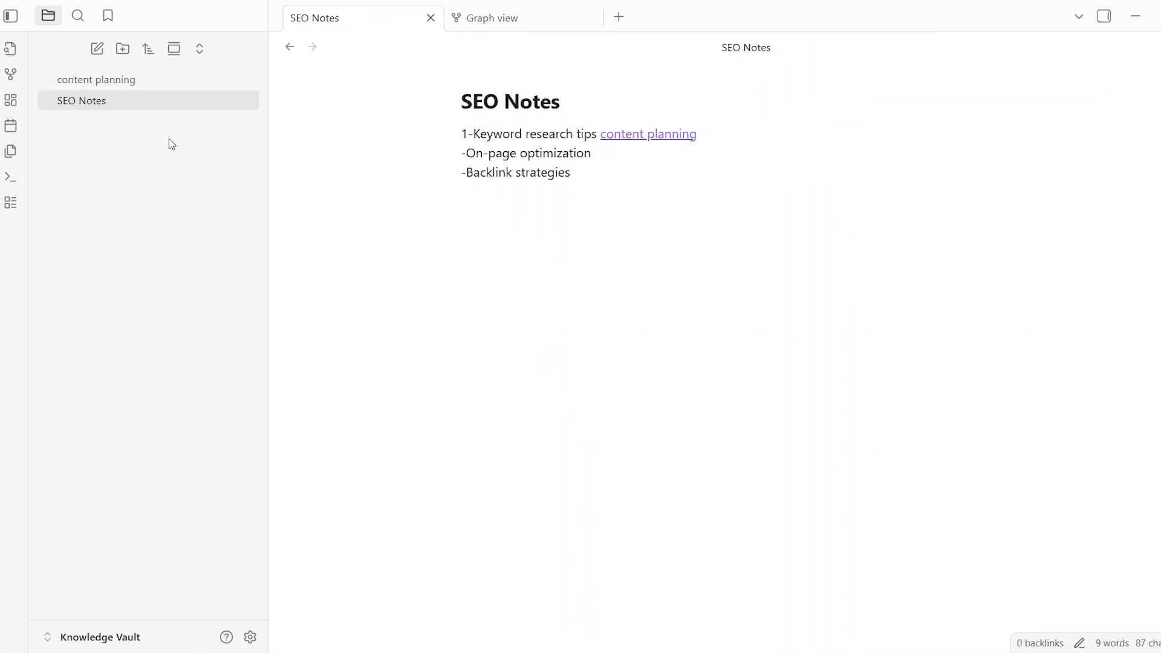
Step: Create a folder named Content and move the content planning note into it, leaving the folder expanded
click(126, 52)
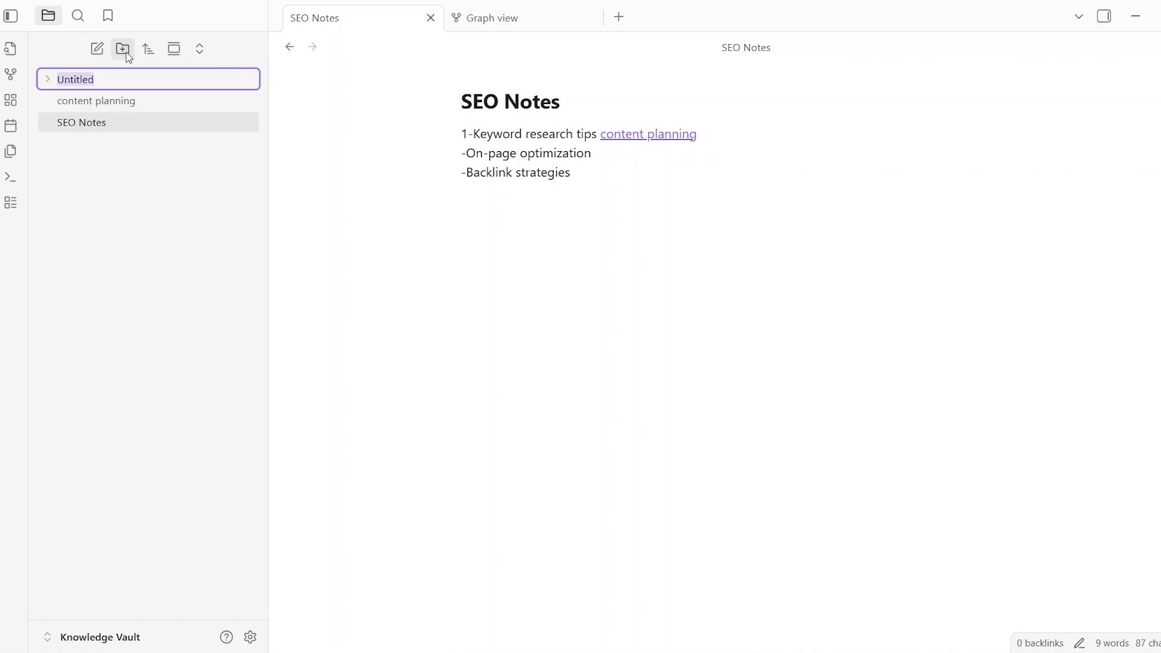
text(Content)
key(Return)
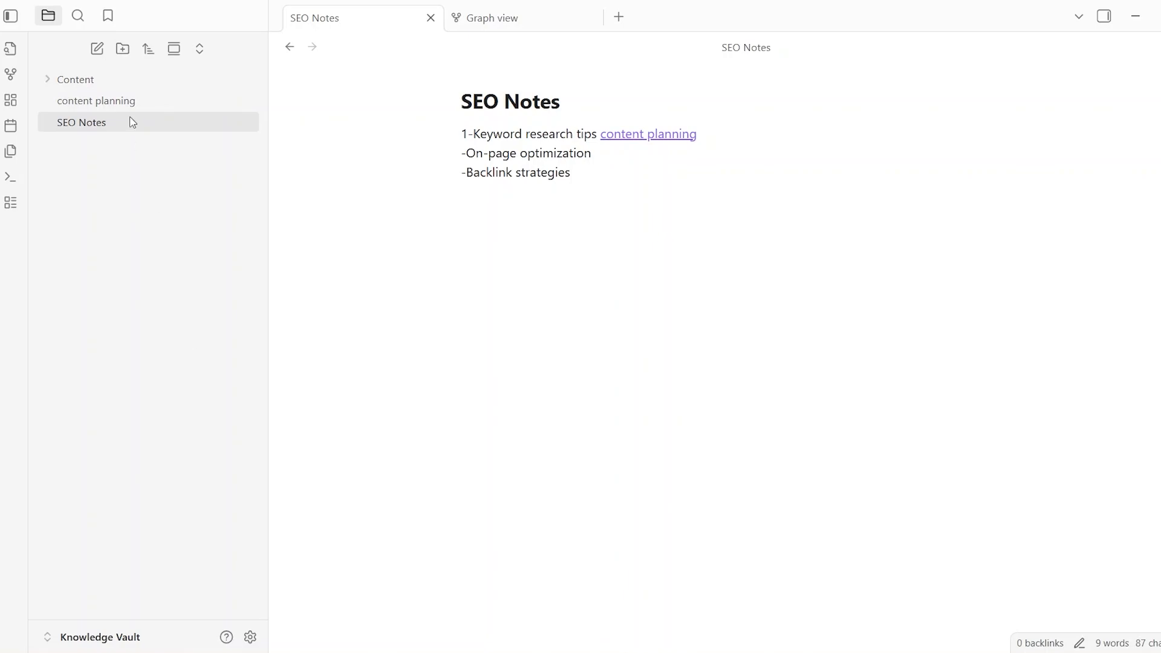
drag(129, 100, 105, 84)
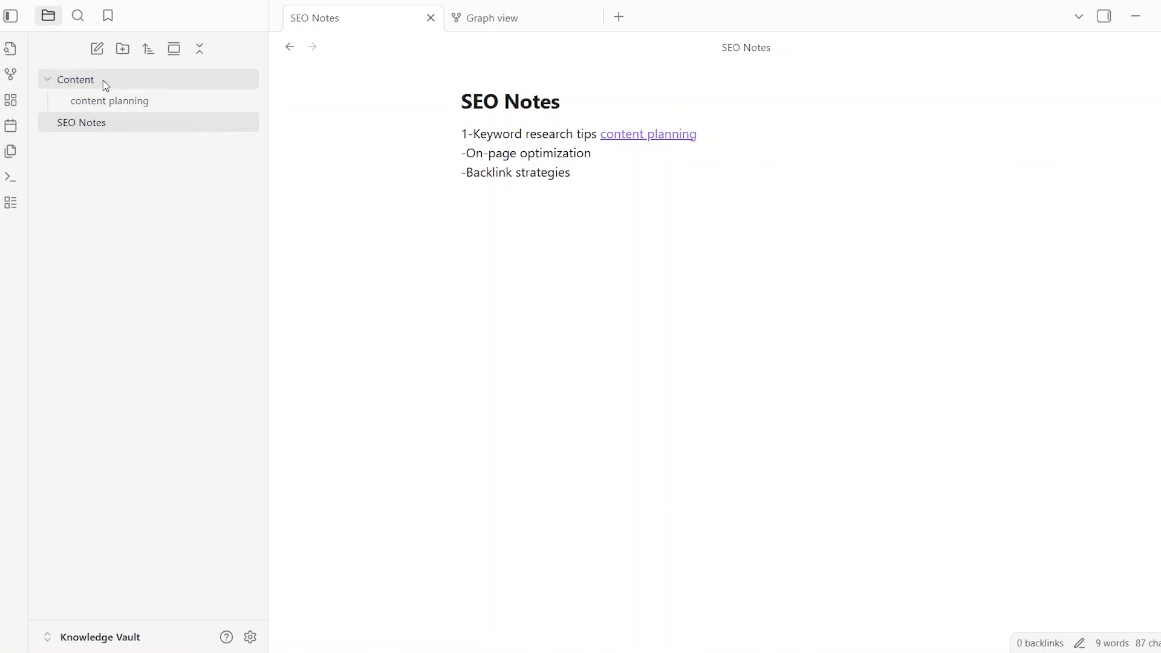
click(51, 78)
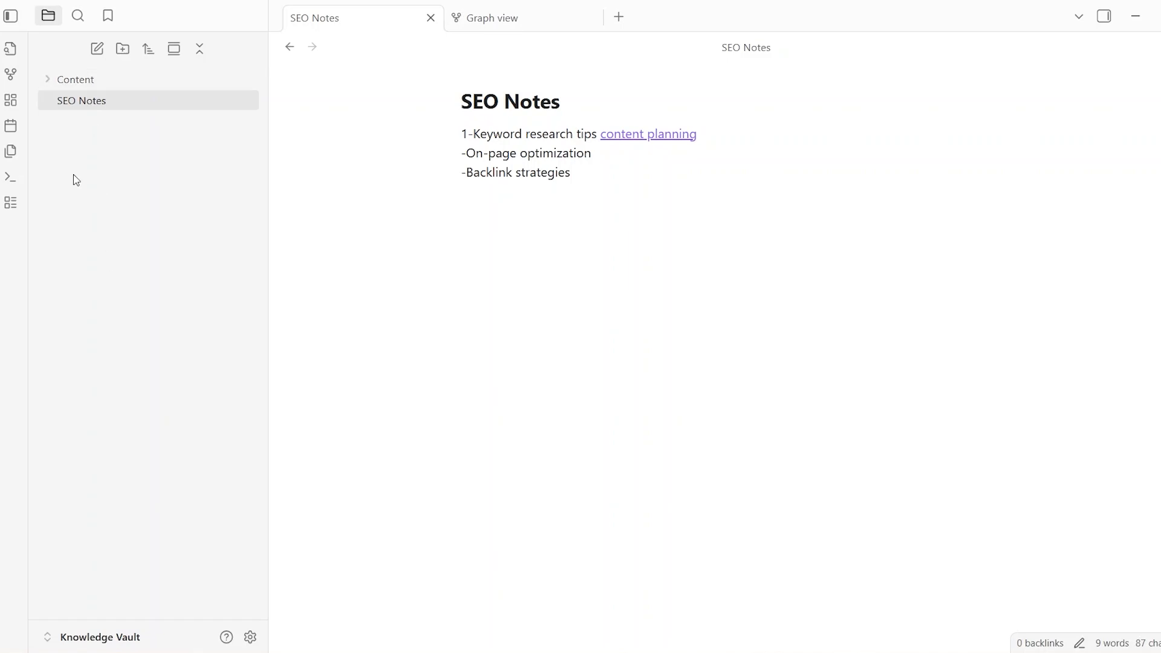
click(49, 80)
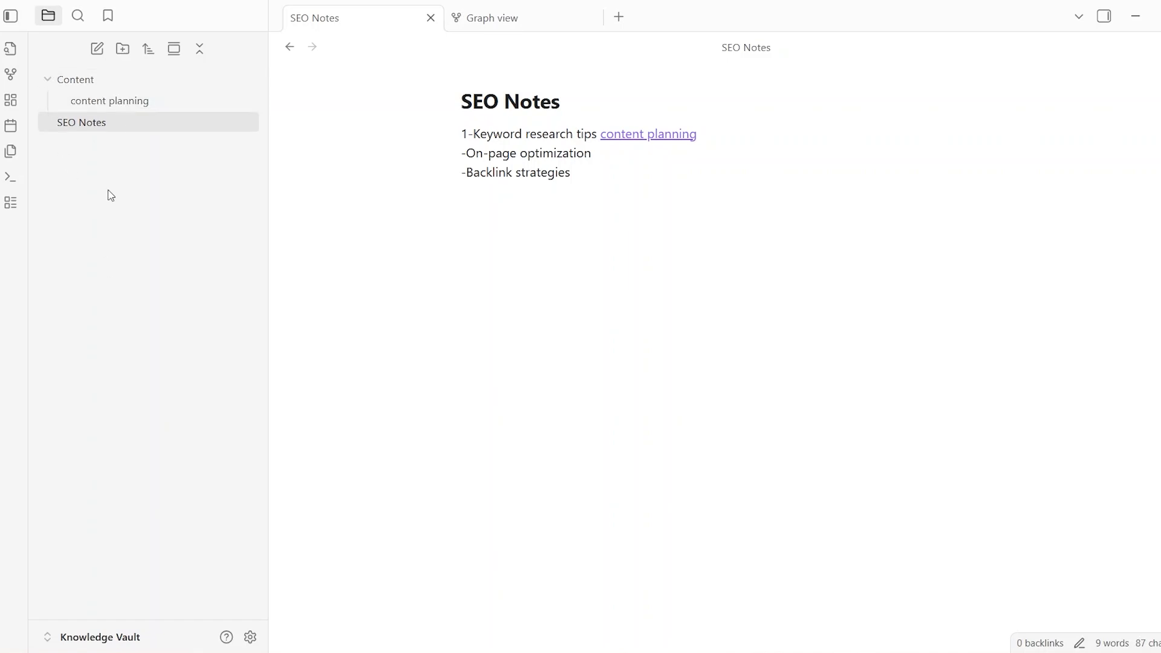
Step: Replace the first dash in the content planning note with the tag #content
click(122, 108)
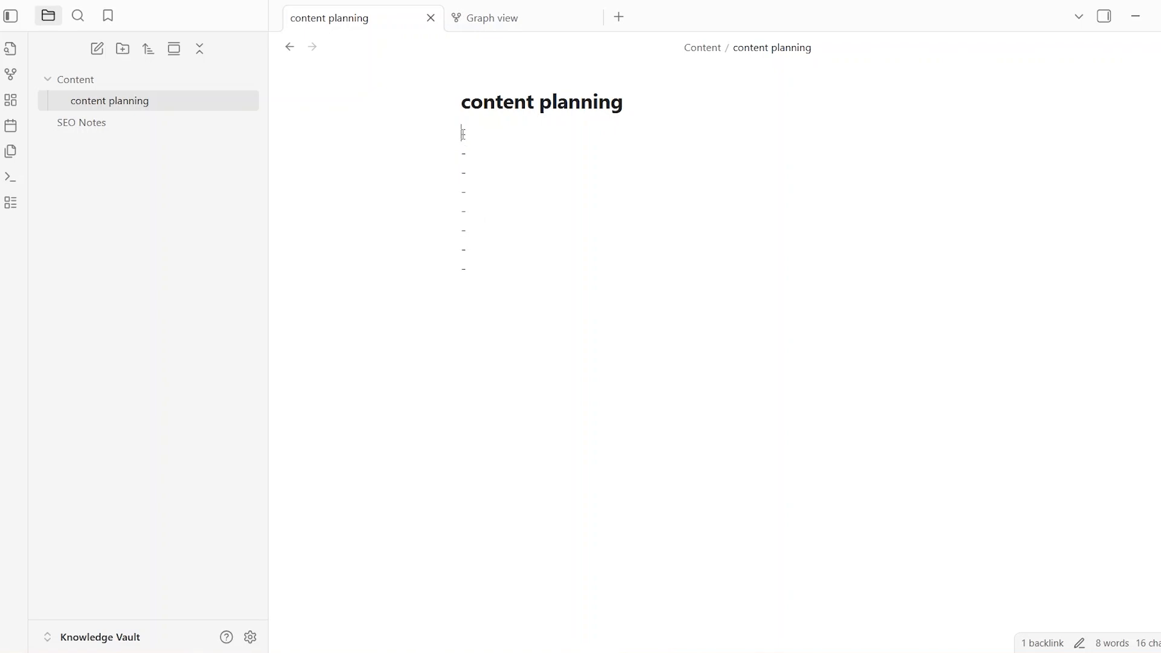
text(#content)
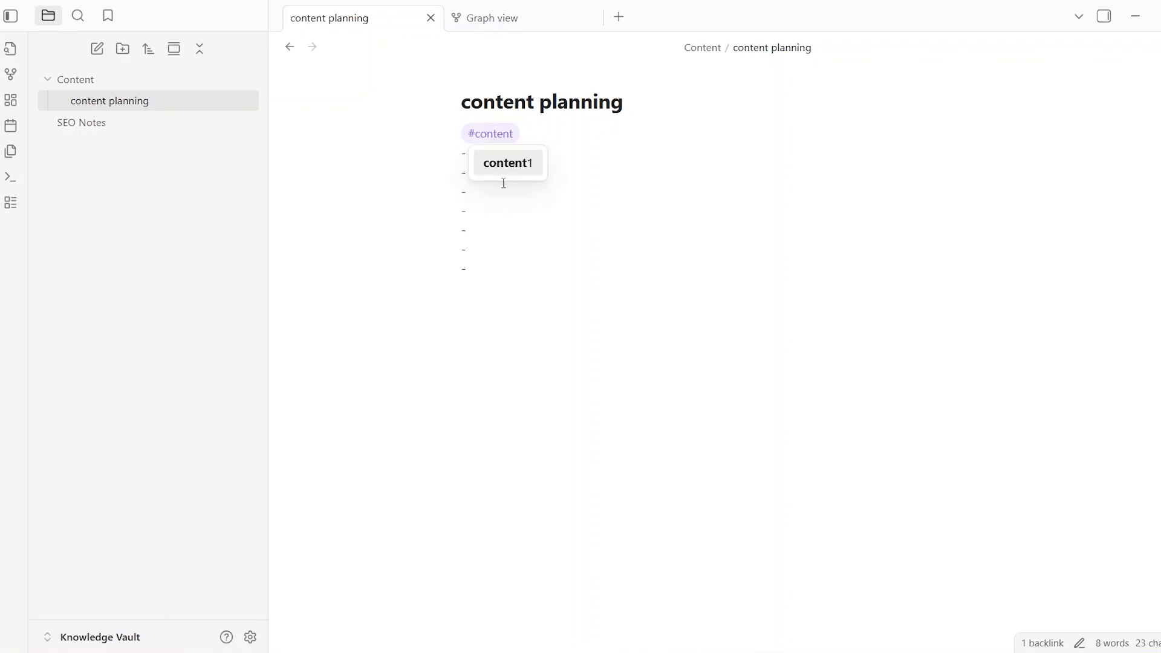
Step: Search the vault for #cont and open the matching content planning note
click(638, 147)
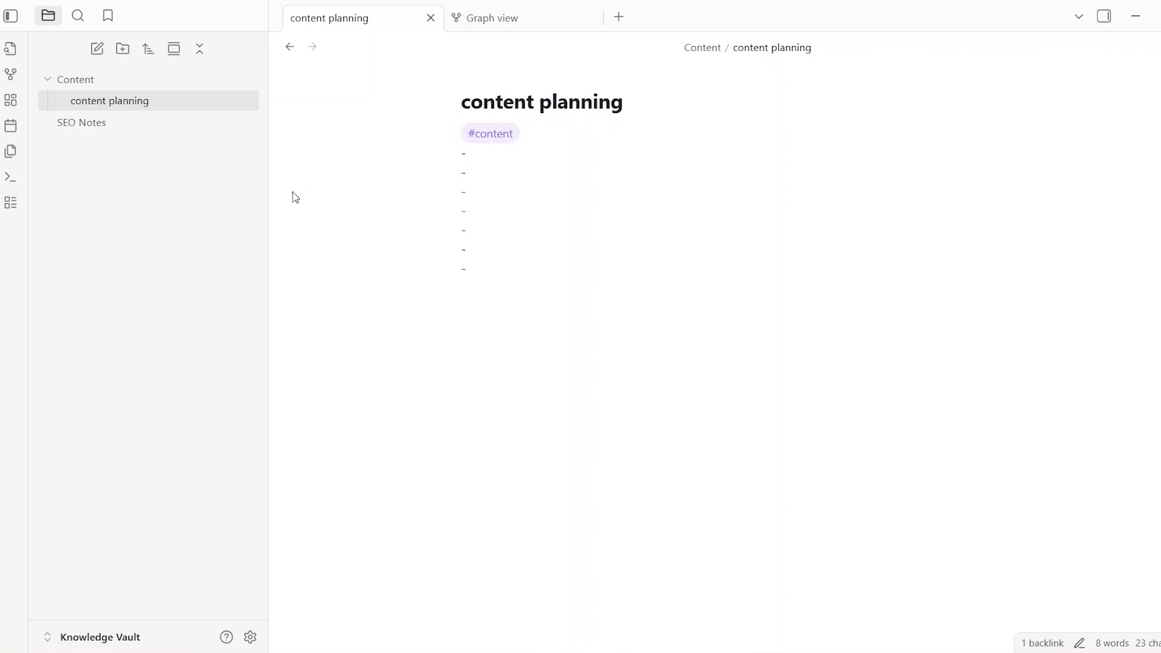
click(78, 18)
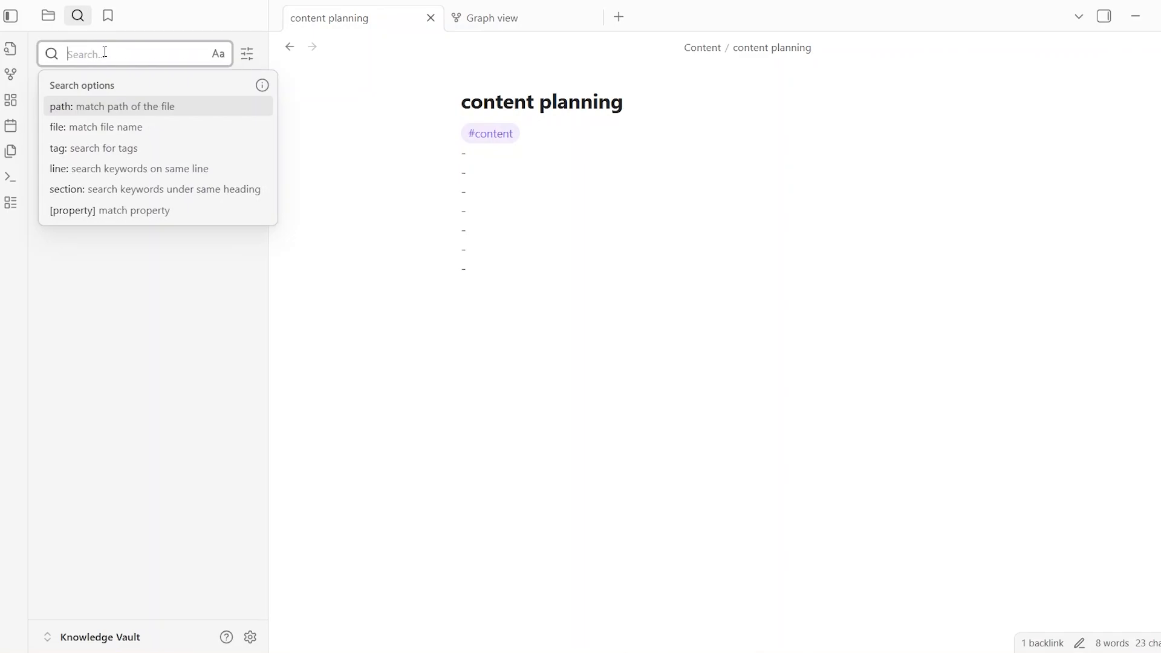
text(#cont)
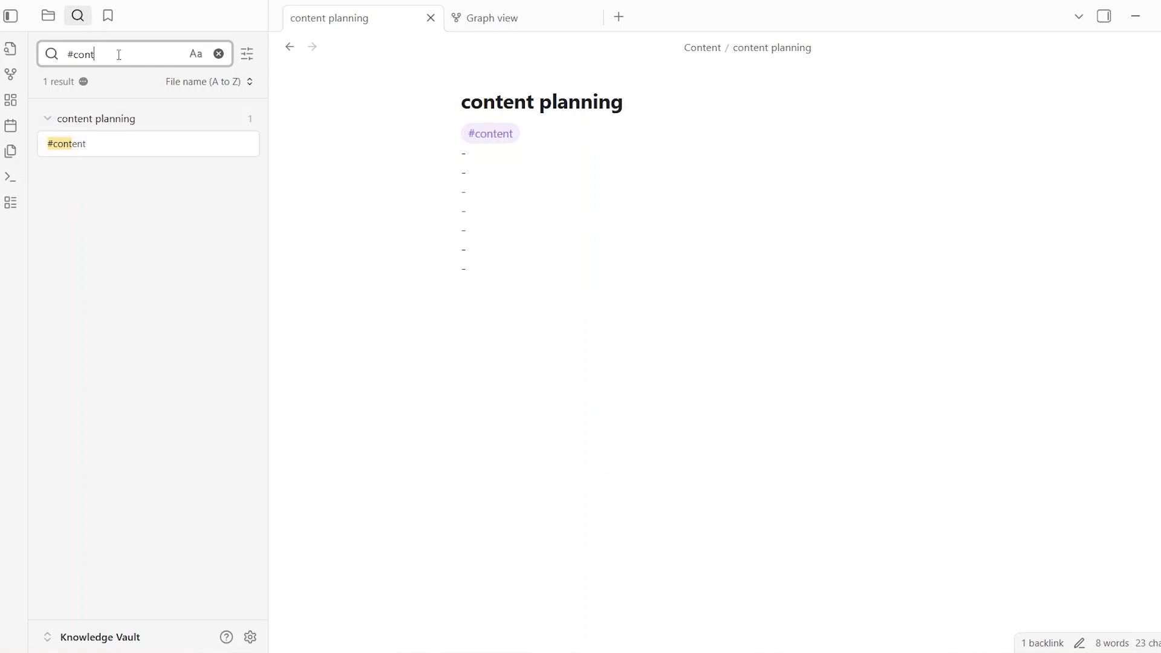
click(141, 120)
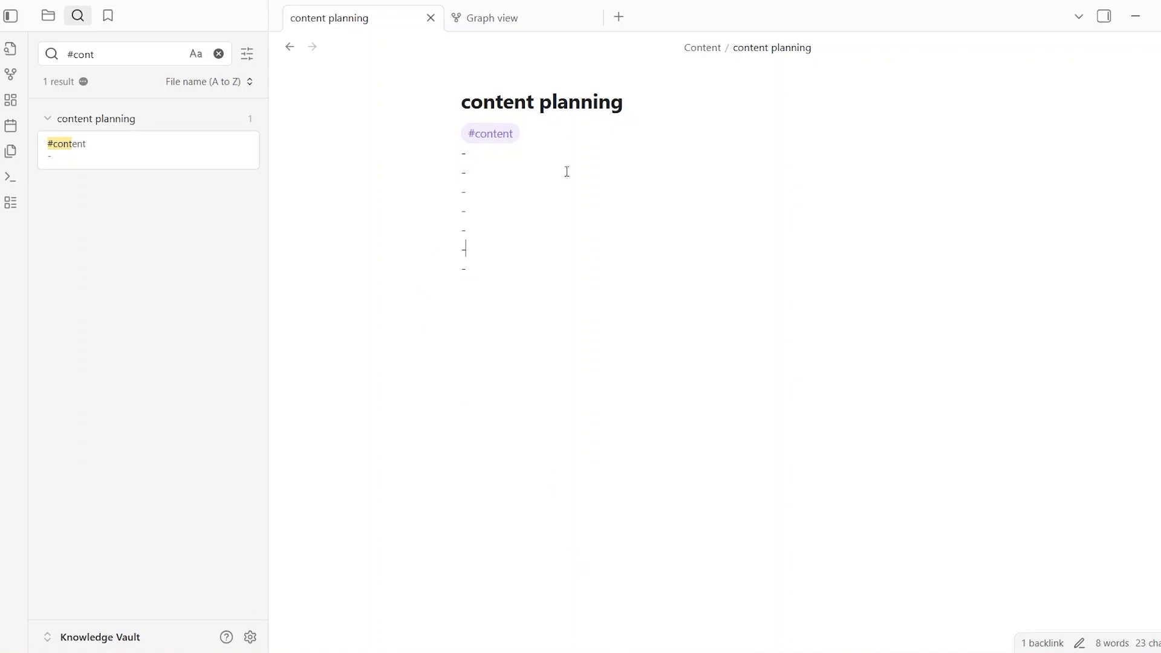
Step: Embed the docc PDF from New folder in Downloads into the content planning note, on the fifth dash line
text(2)
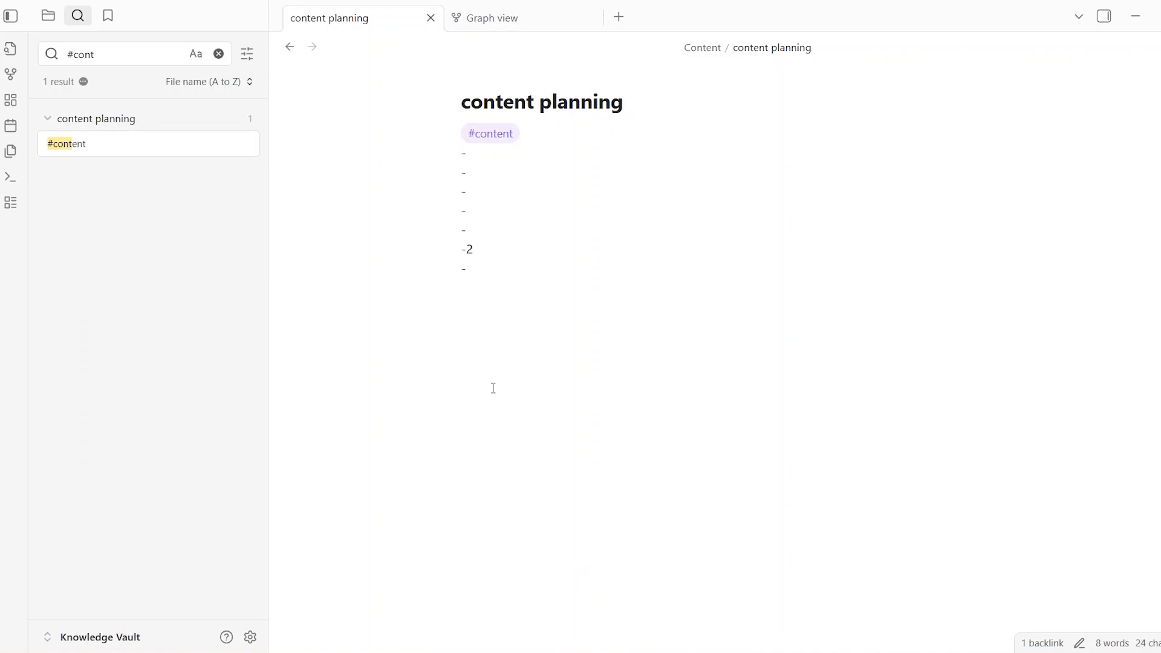
key(BackSpace)
click(611, 596)
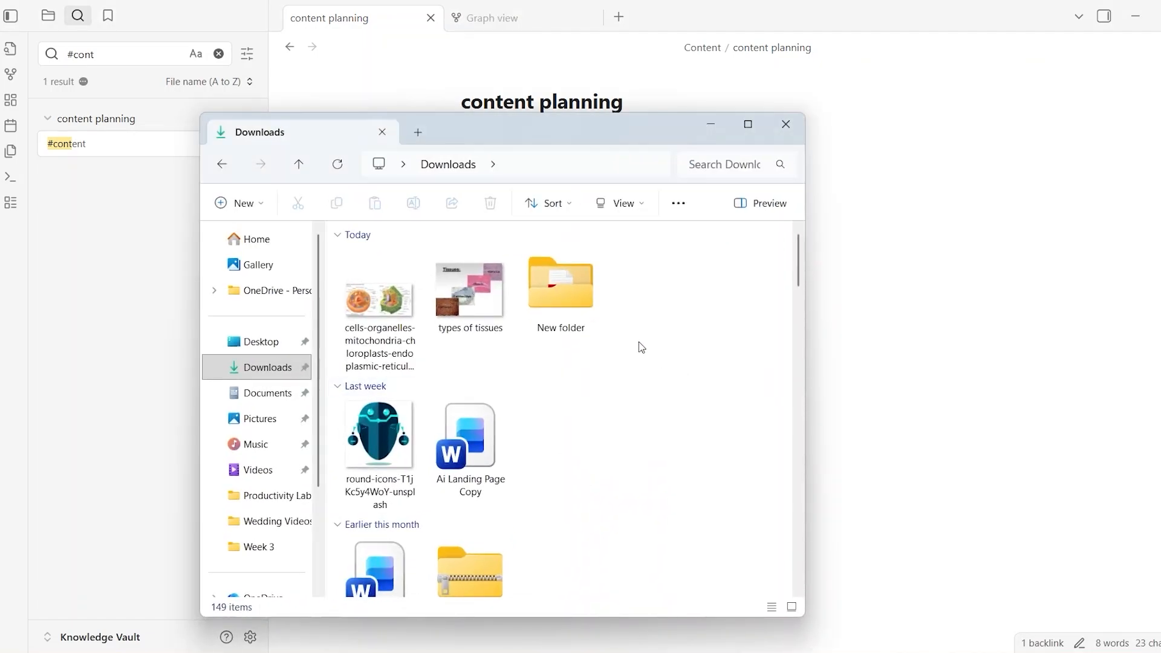
double_click(568, 301)
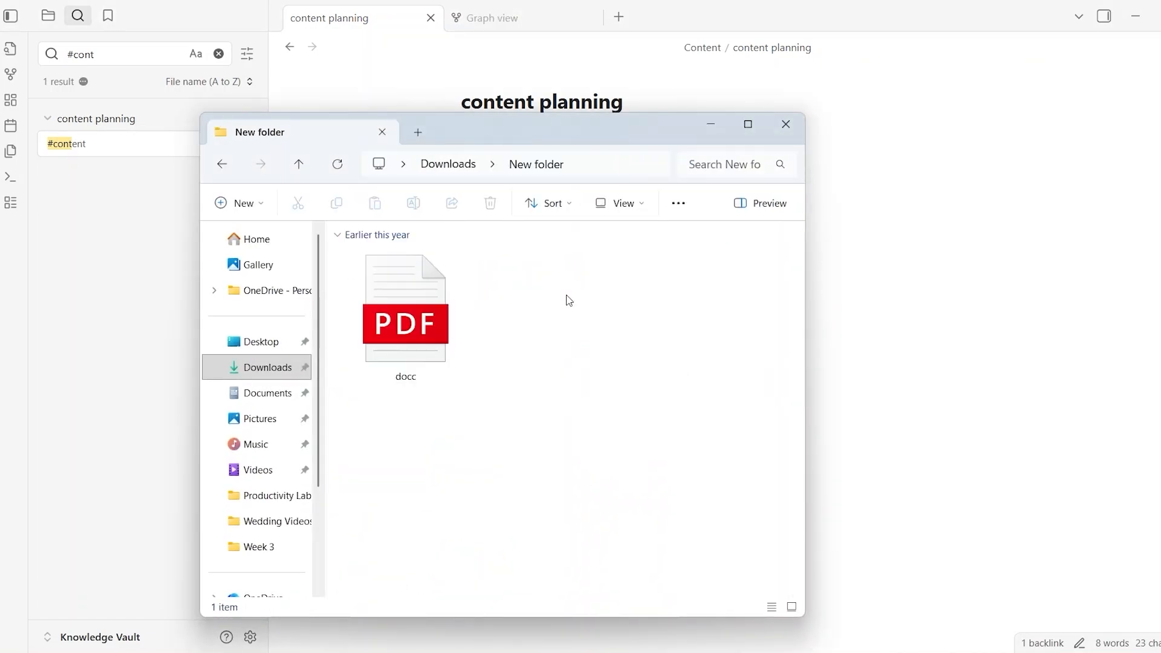
click(406, 299)
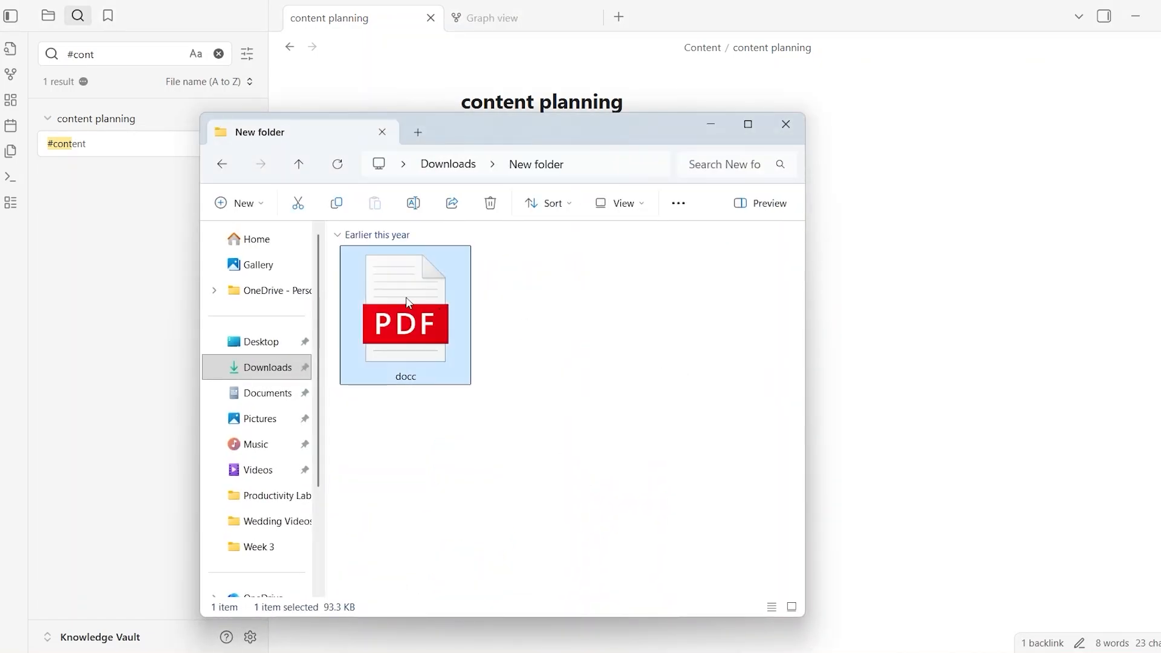
drag(405, 296, 886, 226)
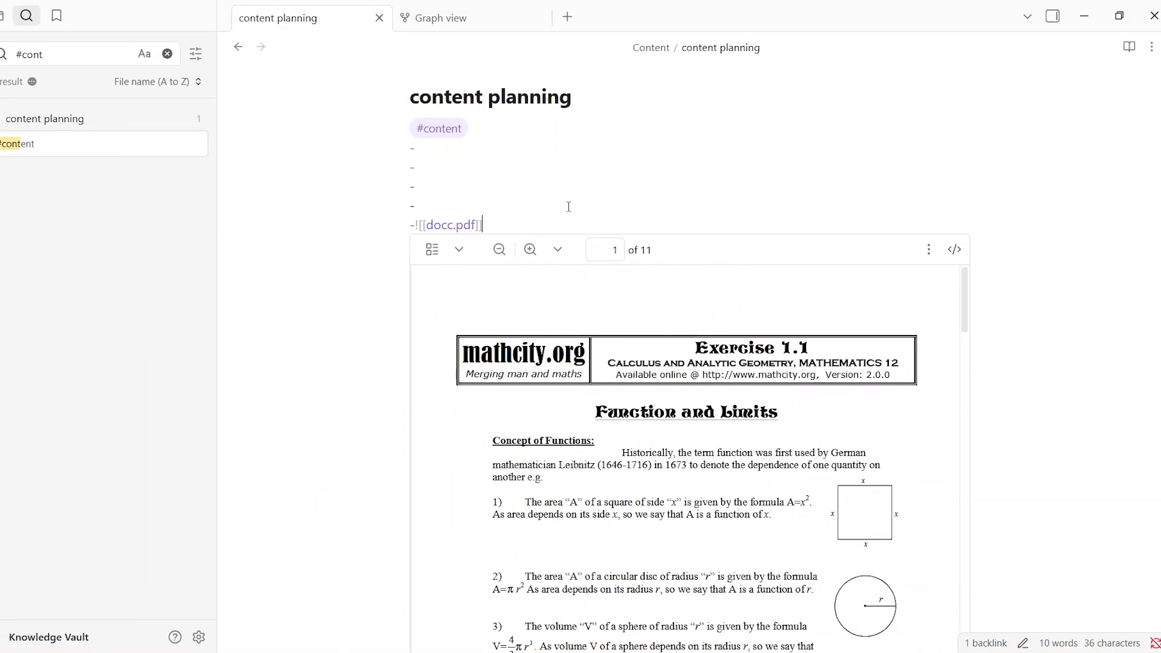
Step: Look through the pages of the embedded docc PDF and return to the beginning of the note
scroll(568, 208, down, 5)
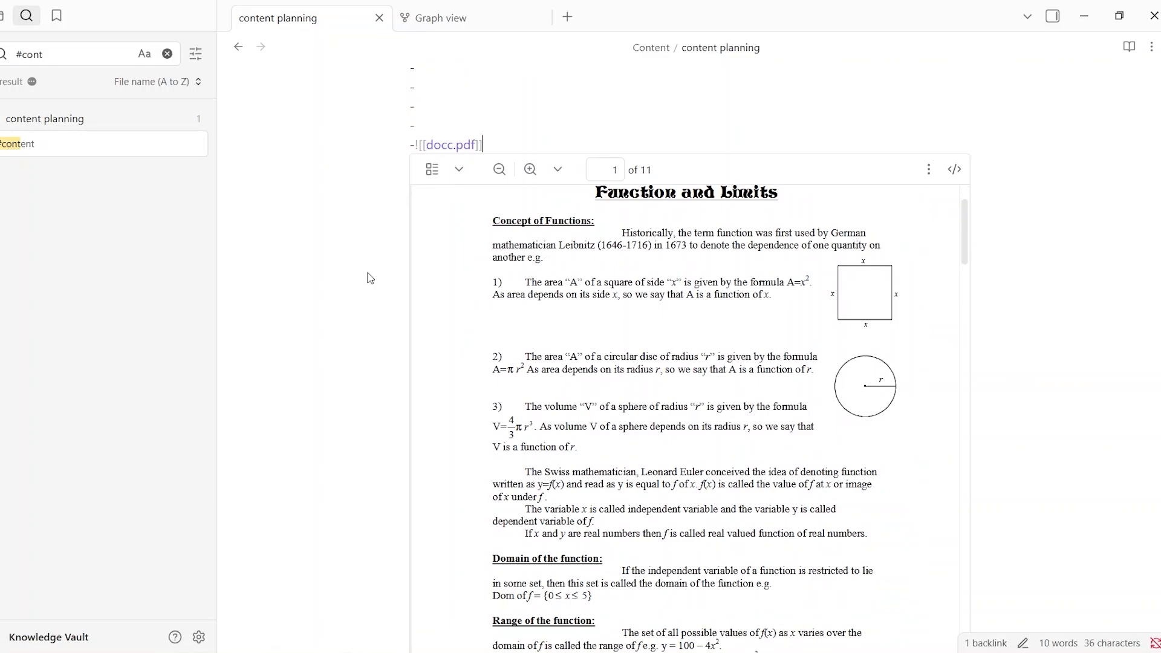
scroll(371, 278, down, 5)
scroll(693, 319, down, 15)
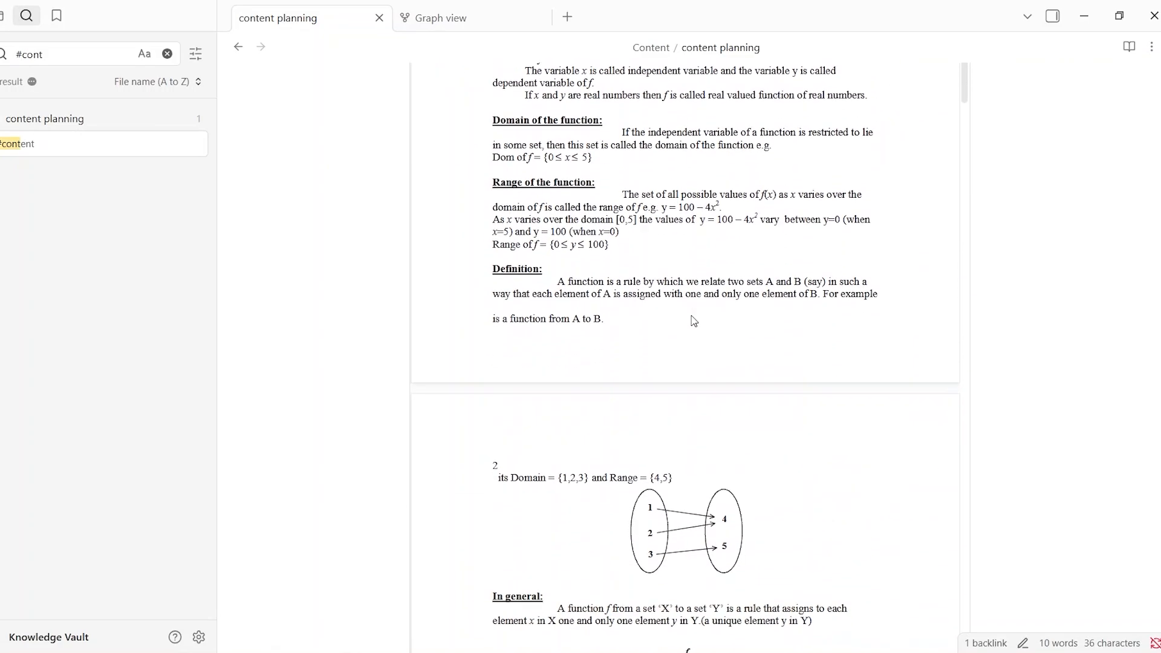
scroll(693, 321, down, 3)
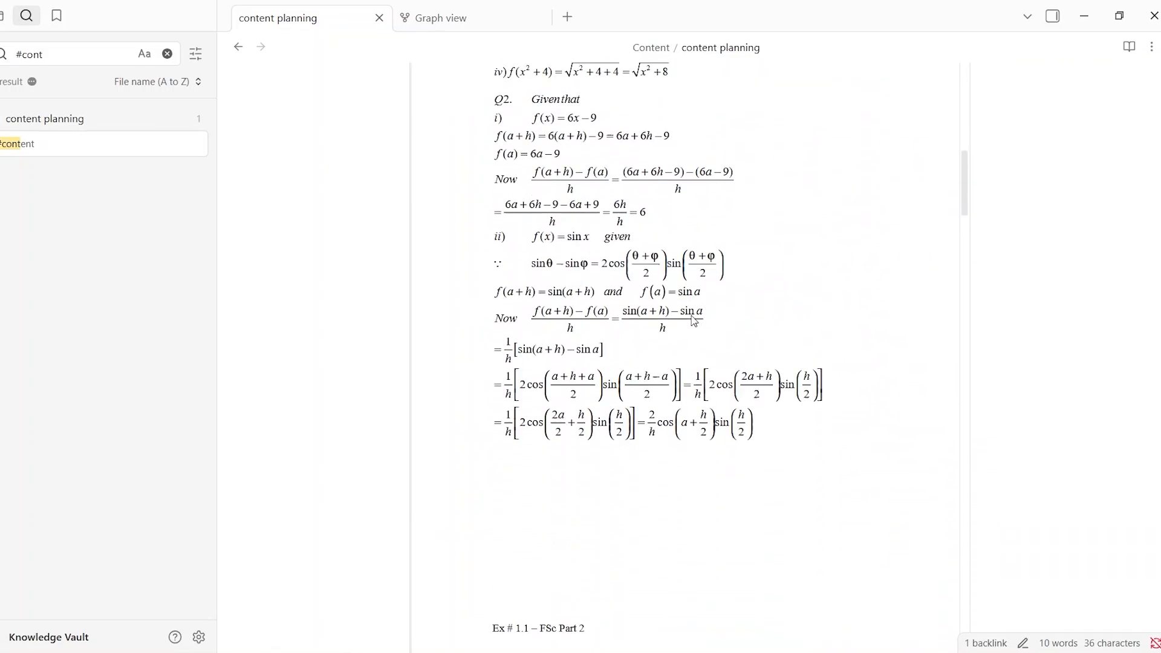
scroll(693, 321, up, 10)
scroll(694, 320, up, 10)
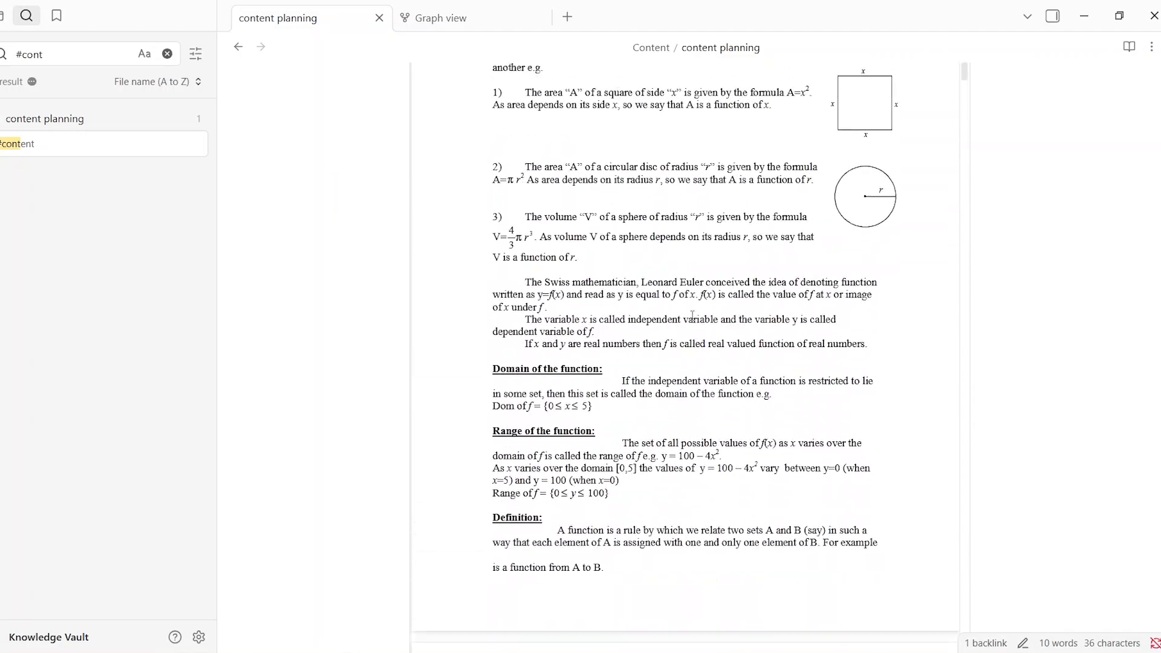
scroll(327, 262, up, 5)
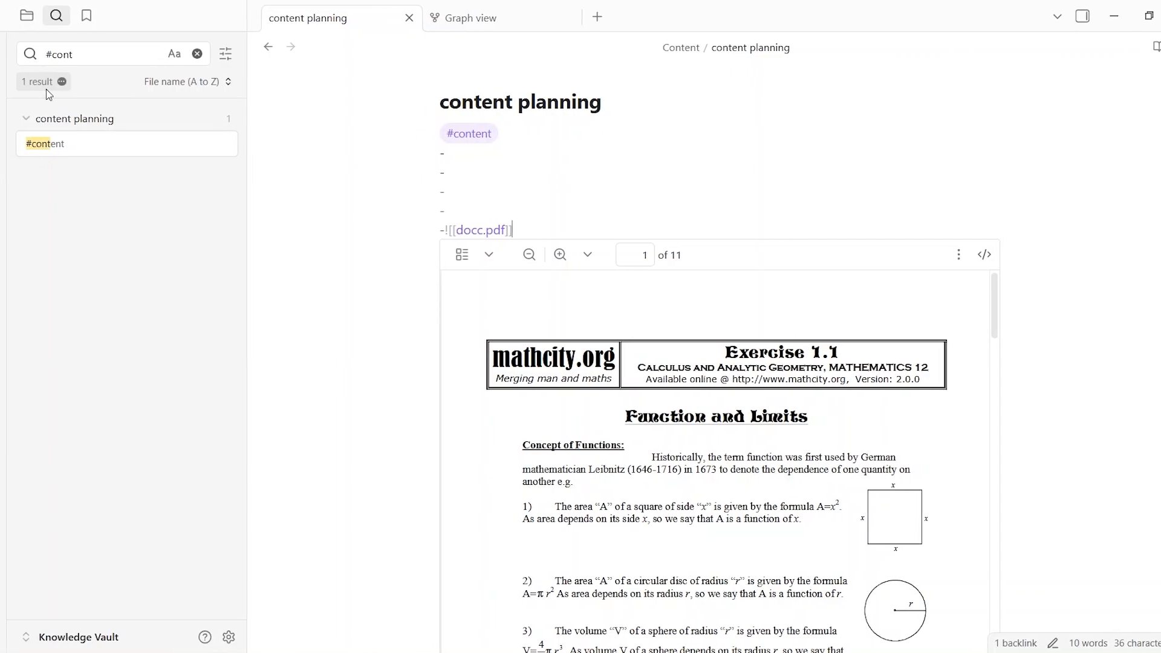
Step: Clear the vault search, return to the file list and open SEO Notes
click(221, 54)
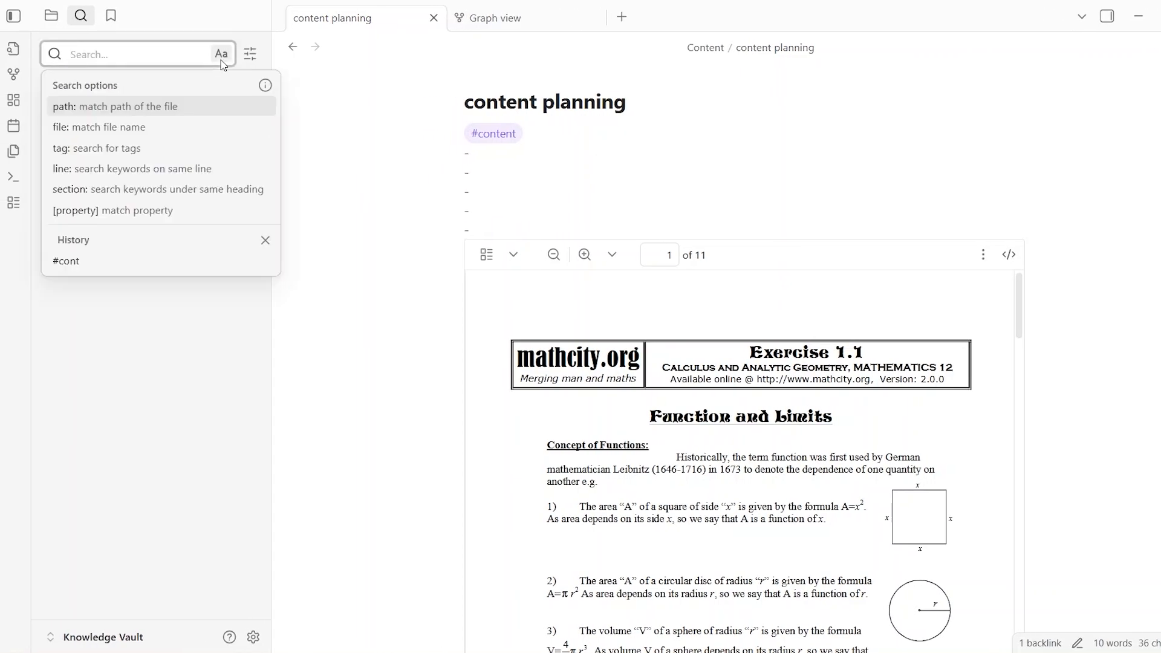
click(51, 15)
click(95, 148)
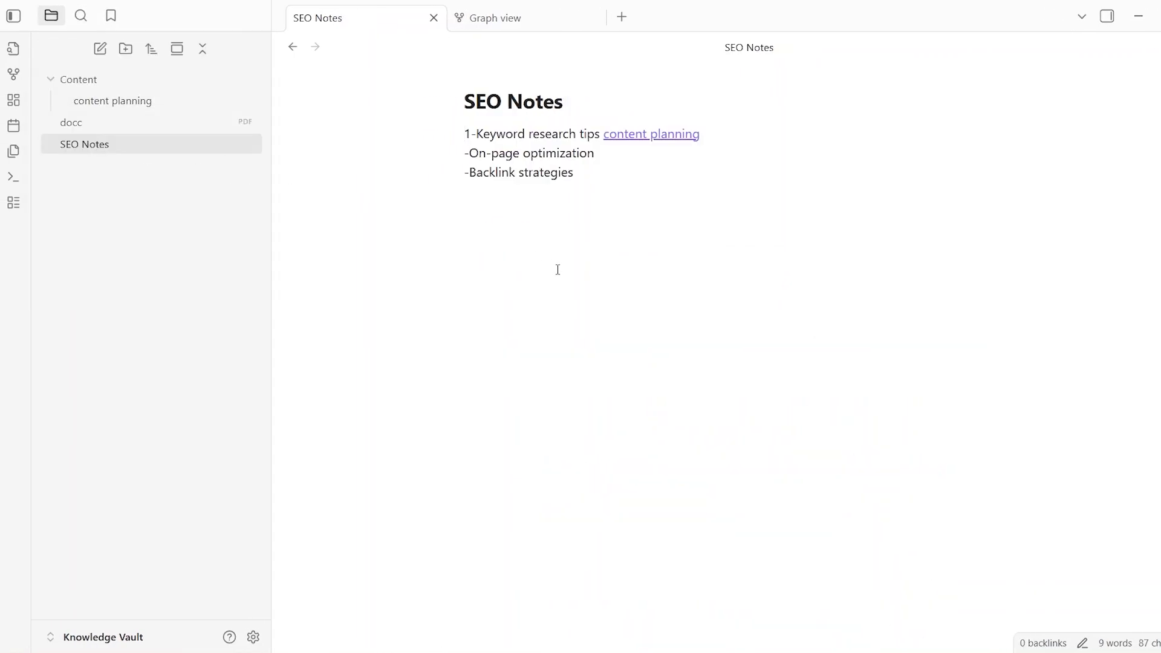
Step: Add blank lines below Backlink strategies in SEO Notes and embed the Ai Landing Page Copy Word document from Downloads there
click(585, 179)
key(Return)
key(Return)
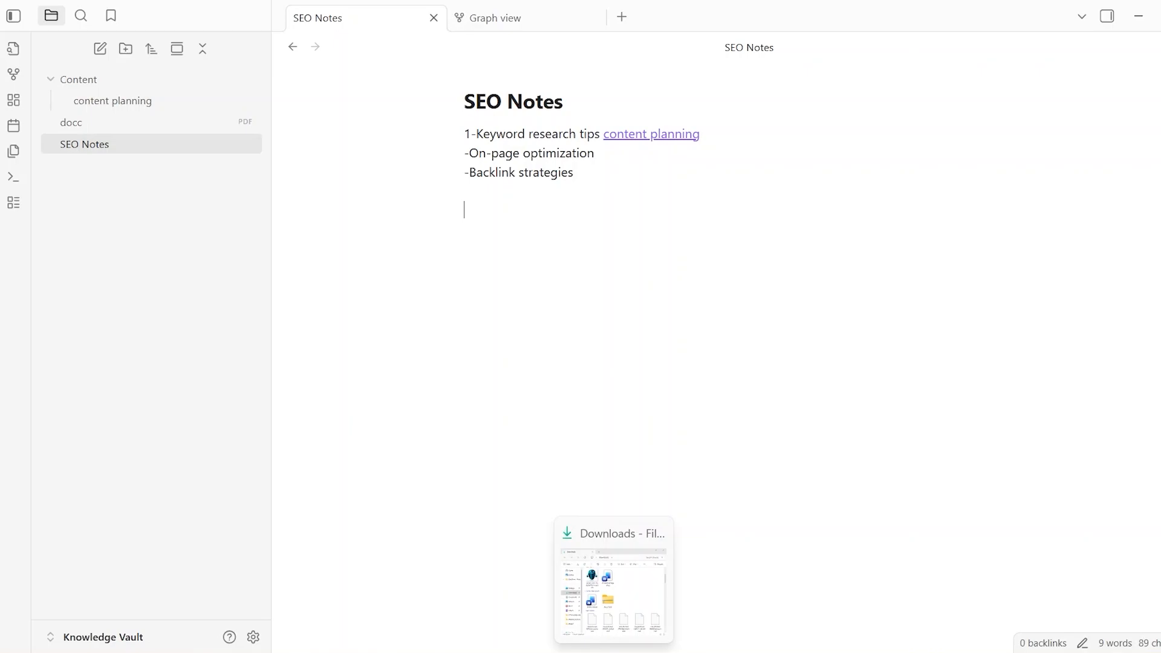
click(614, 652)
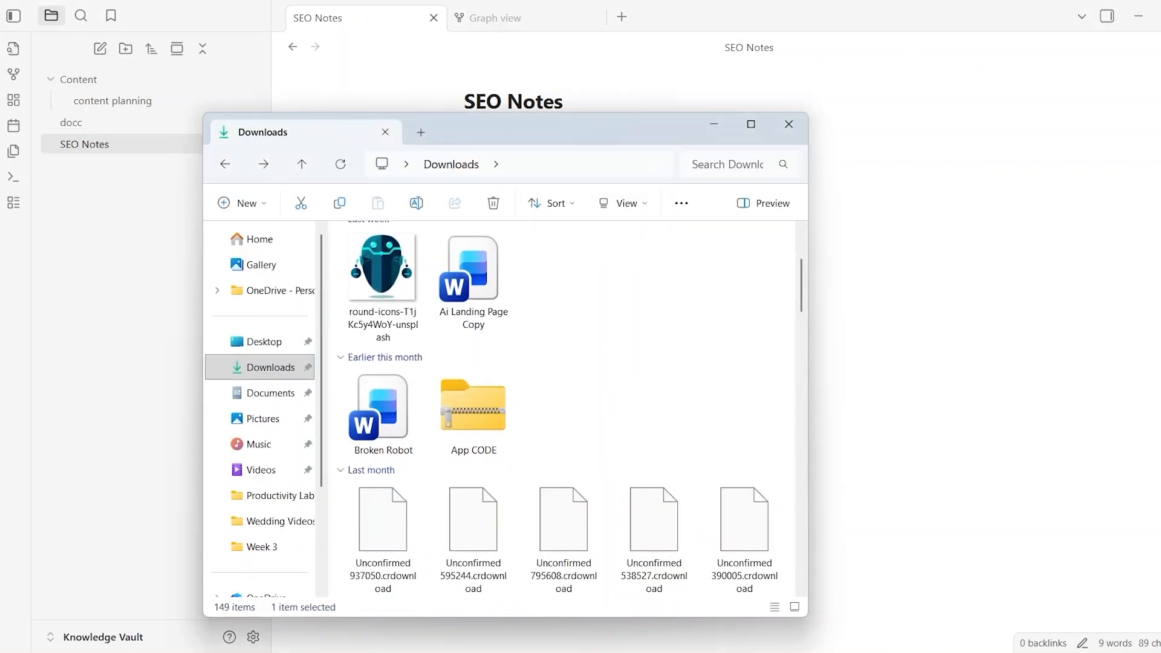
click(481, 282)
drag(481, 282, 860, 200)
click(607, 284)
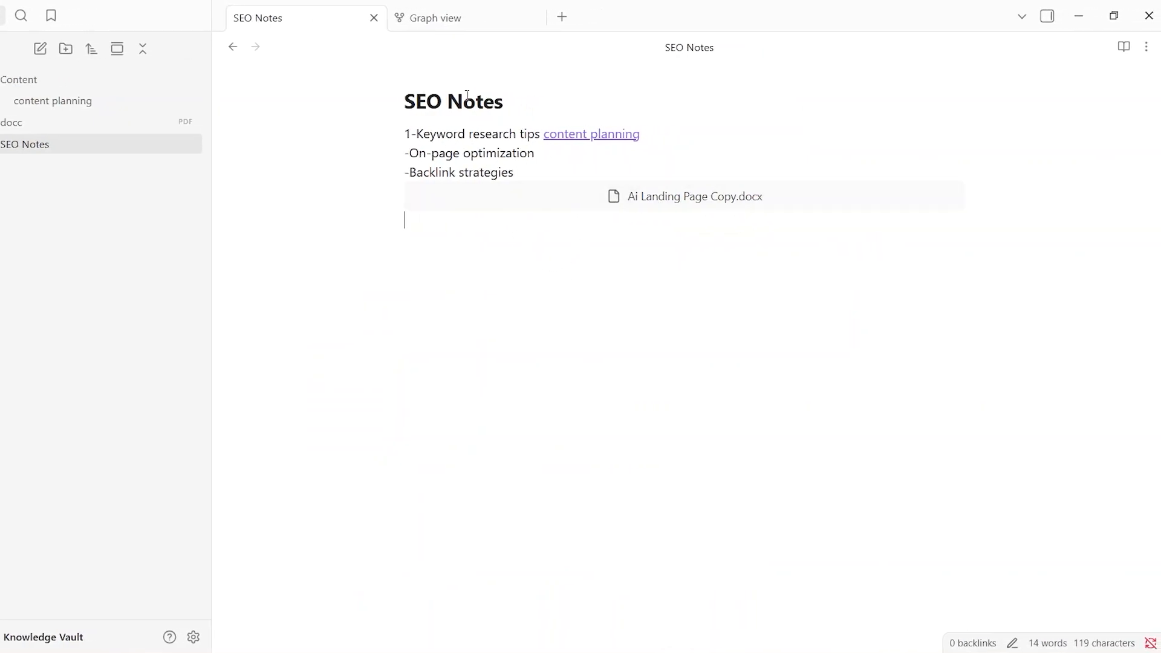
Step: Open the embedded Word document to skim and close it, and replace its embed in SEO Notes with a pasted copy
click(695, 200)
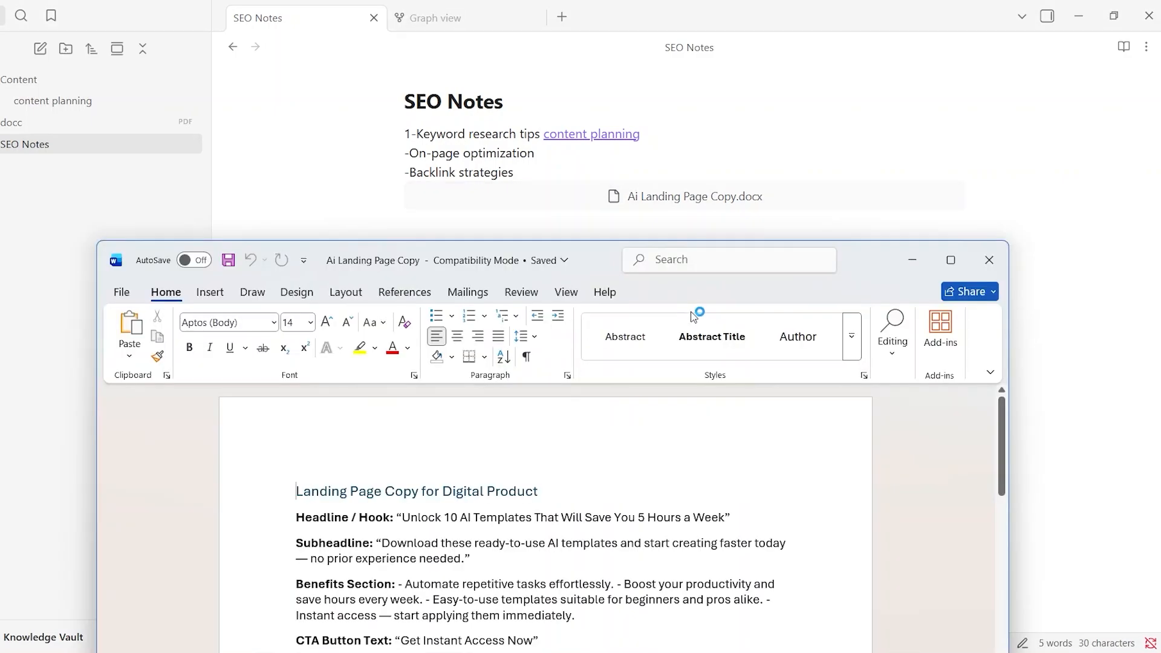
scroll(547, 508, down, 5)
scroll(547, 508, up, 4)
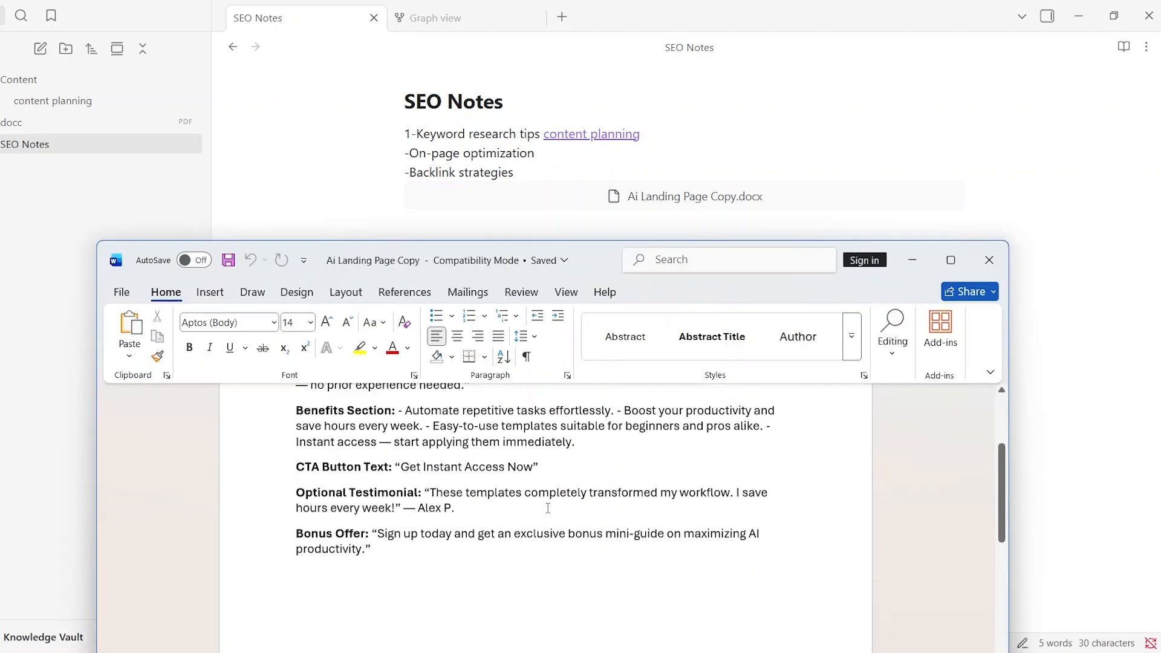
click(989, 260)
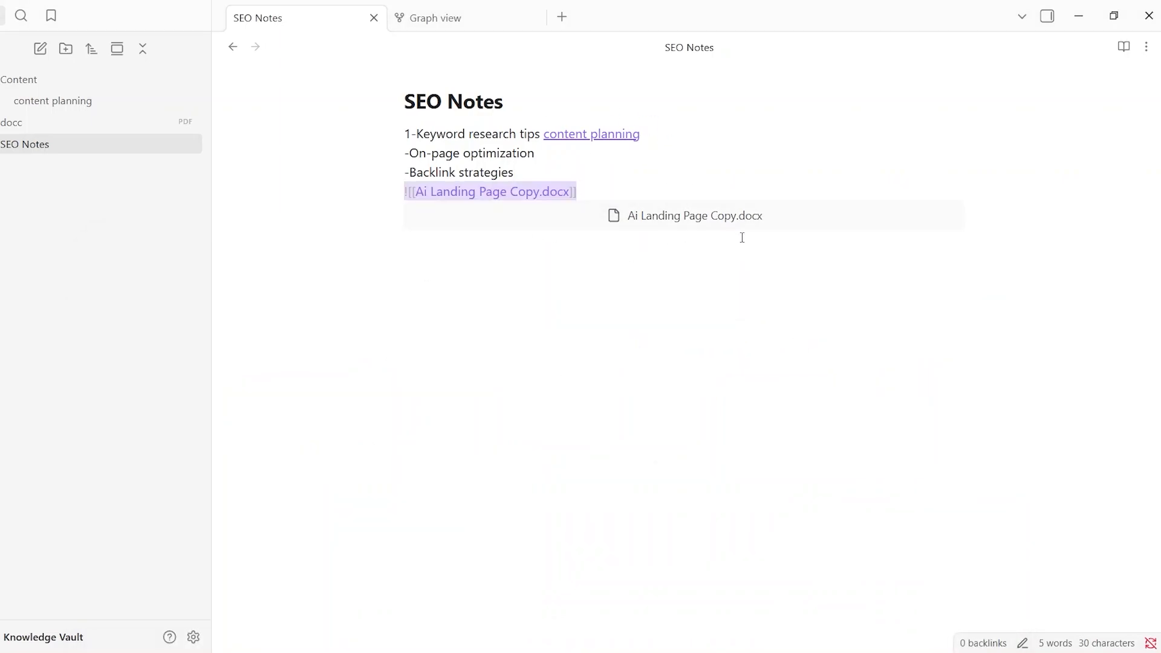
key(ctrl+v)
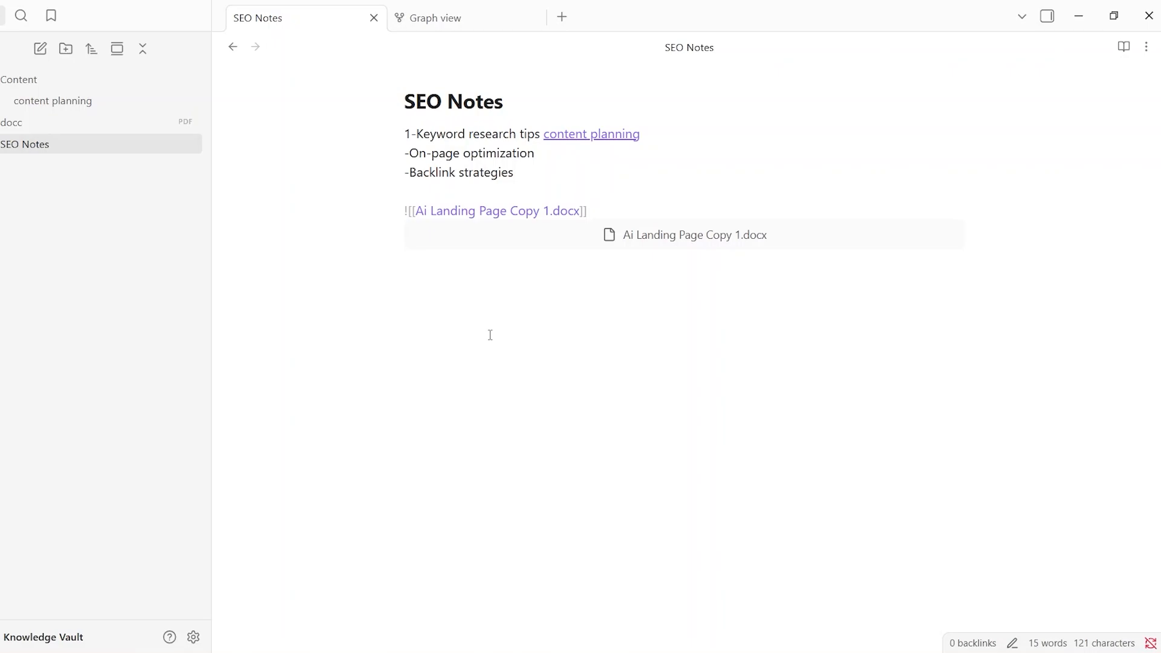
Step: Create a note titled Artificial Intelligence and embed the round-icons robot image from Downloads in it
click(40, 48)
text(Artificial Intelligence)
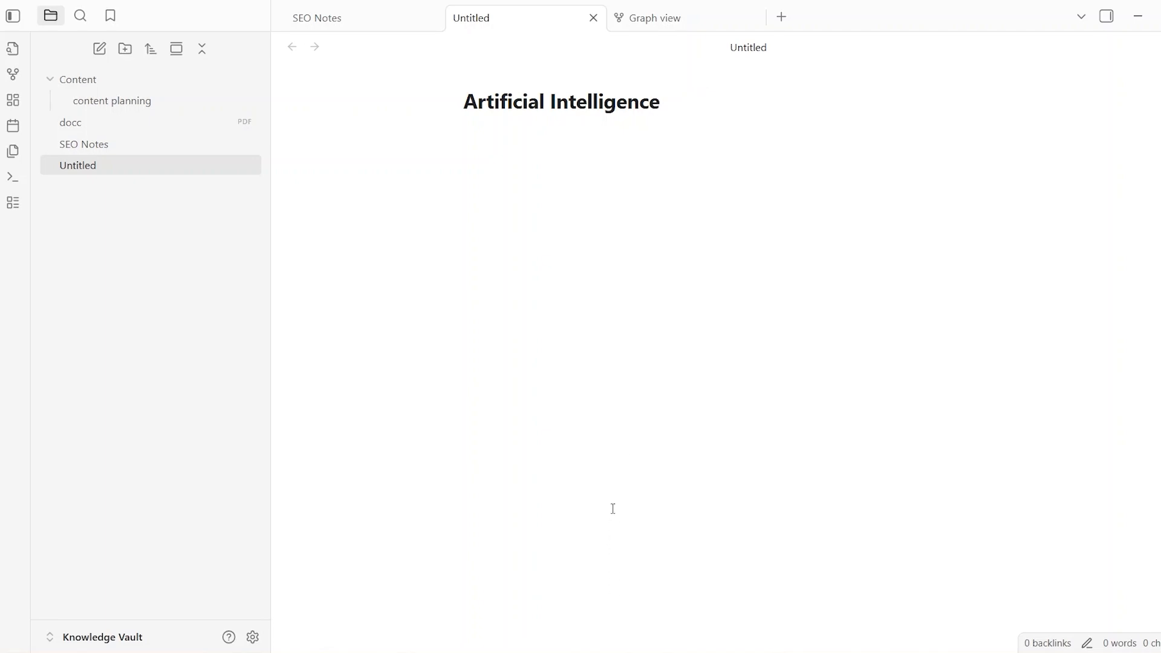
mouse_move(613, 652)
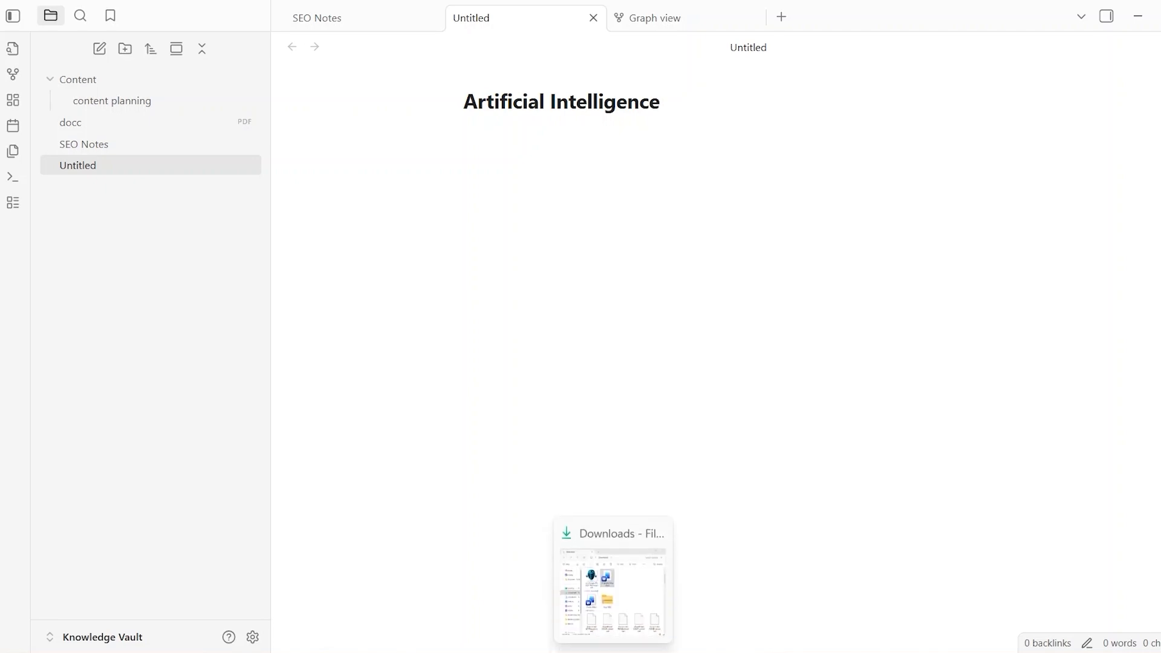
click(614, 652)
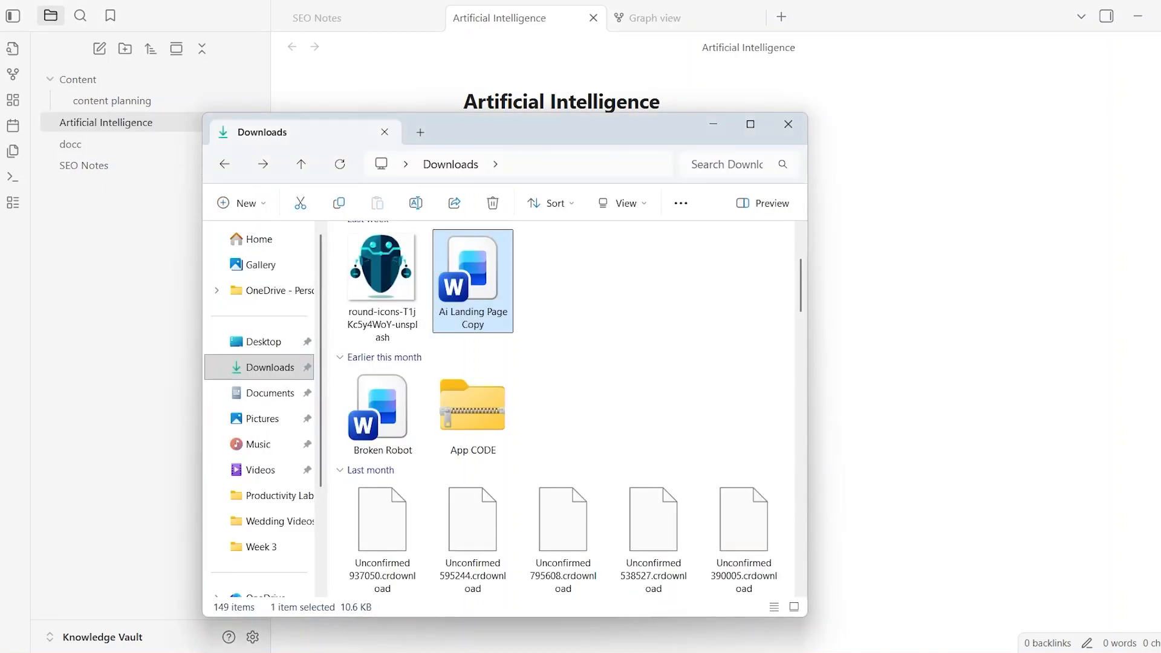
click(374, 292)
drag(375, 292, 909, 269)
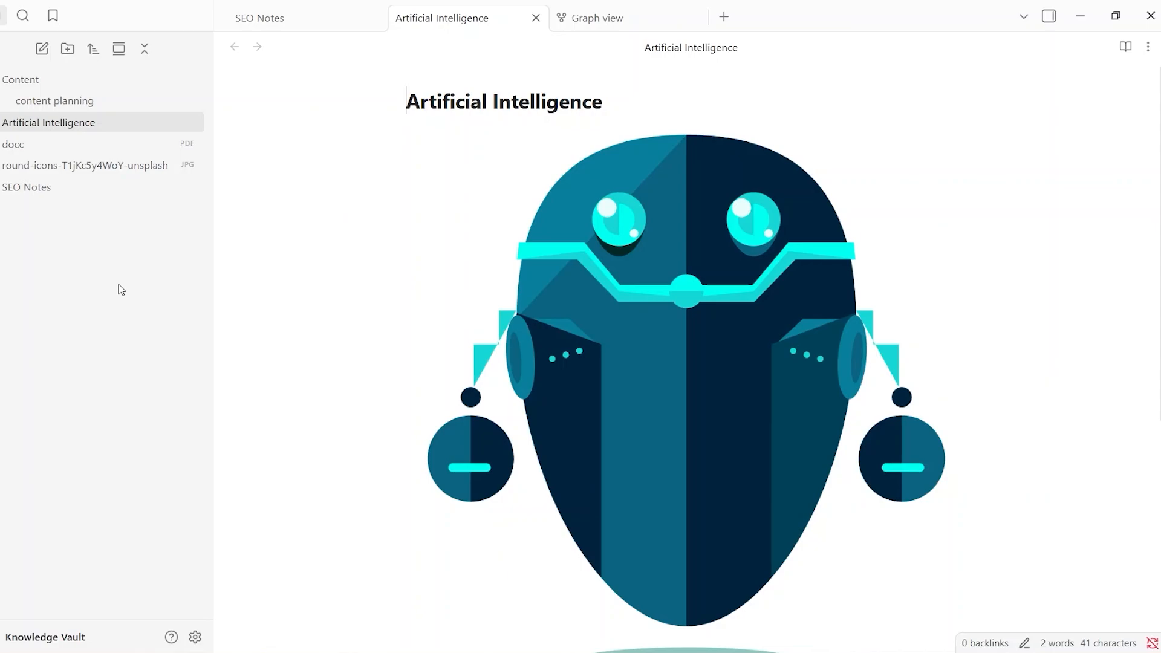
text(2)
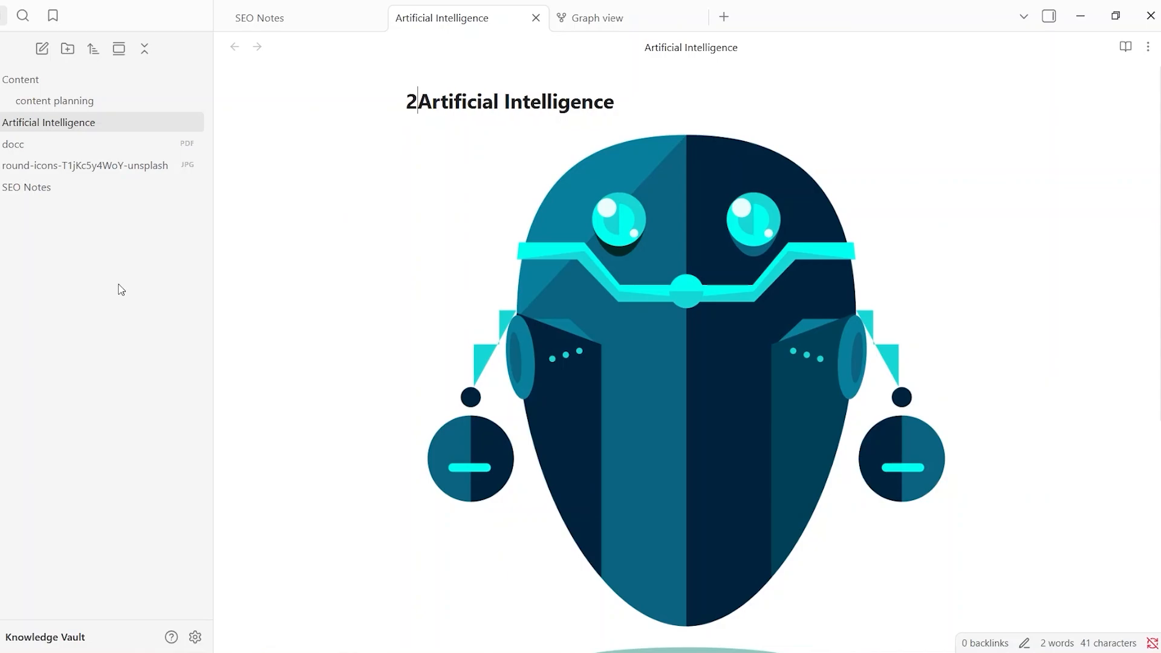
key(BackSpace)
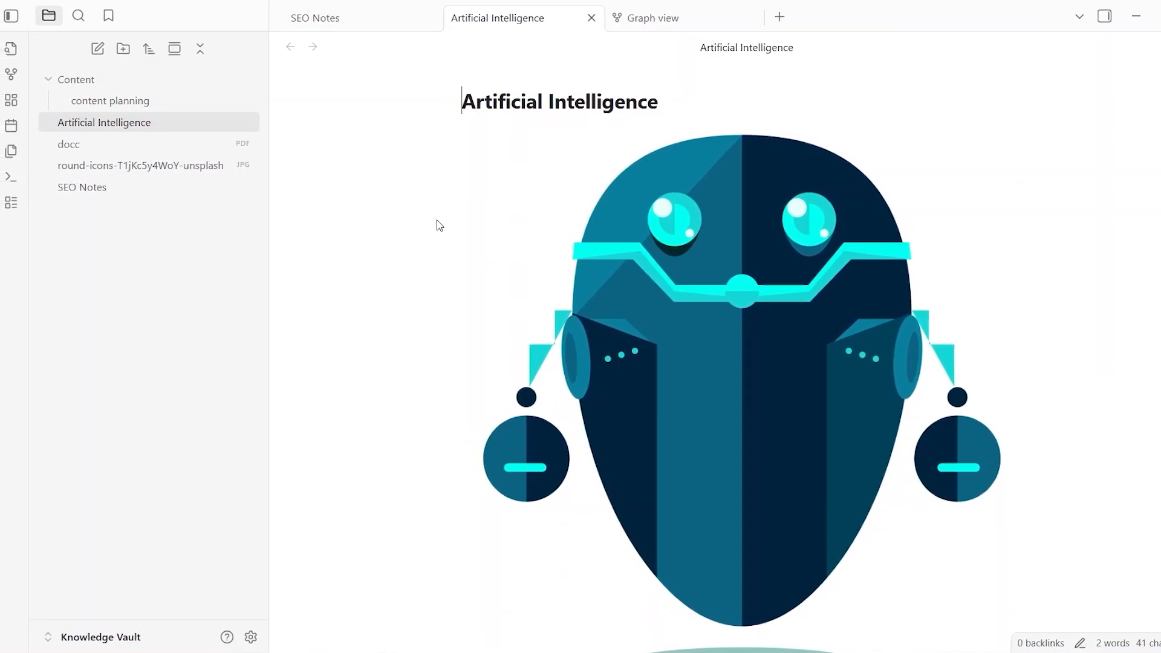
Step: Browse the vault's files by viewing the Content folder, content planning, the docc PDF, the robot image and SEO Notes
click(105, 76)
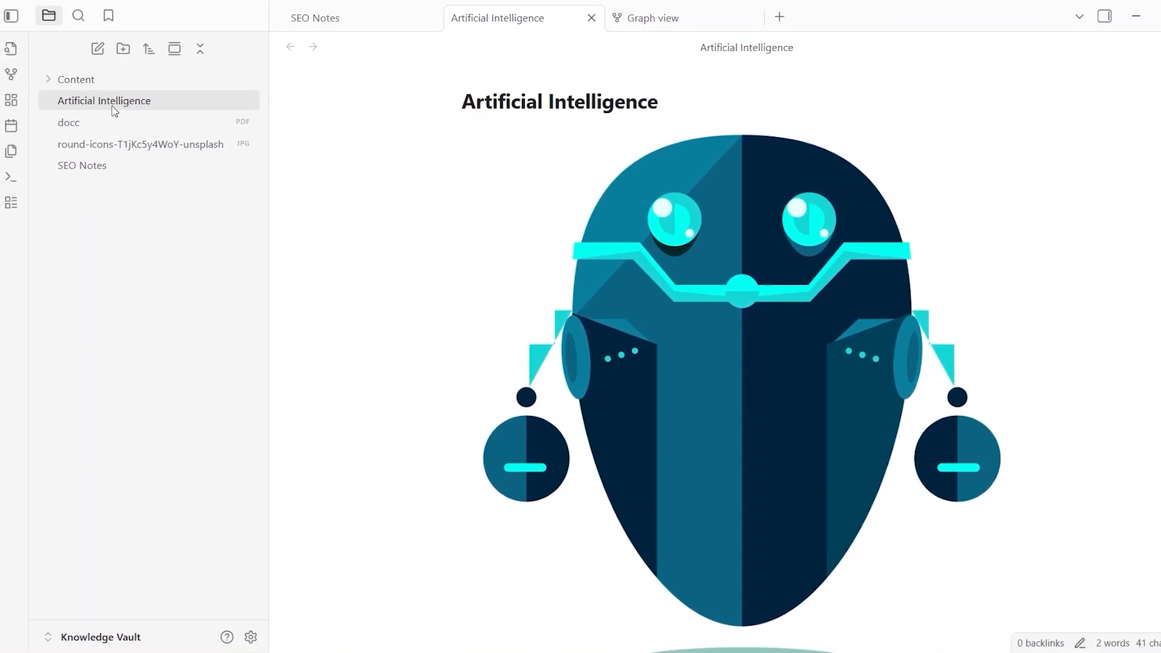
click(91, 79)
click(112, 101)
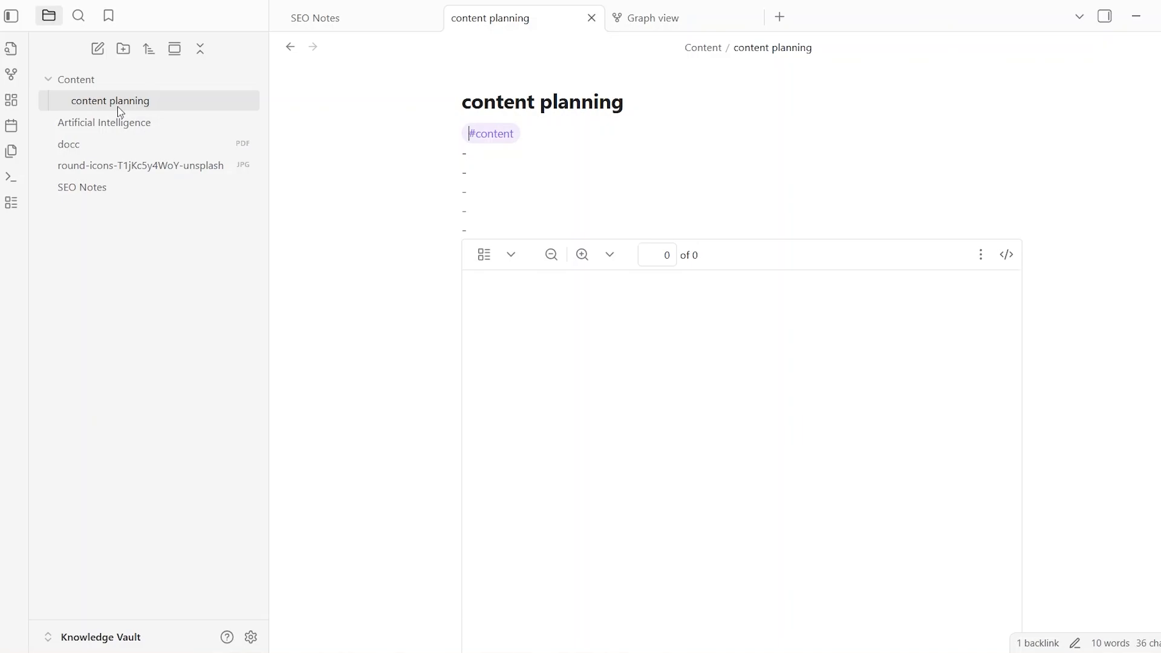
click(147, 122)
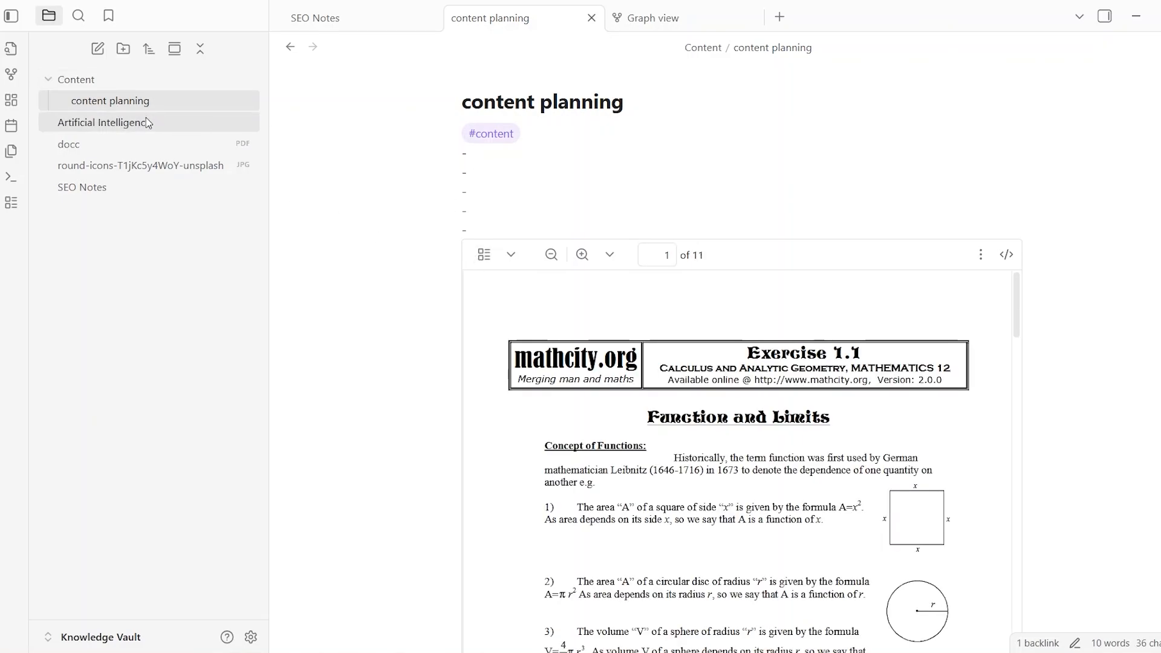
click(156, 149)
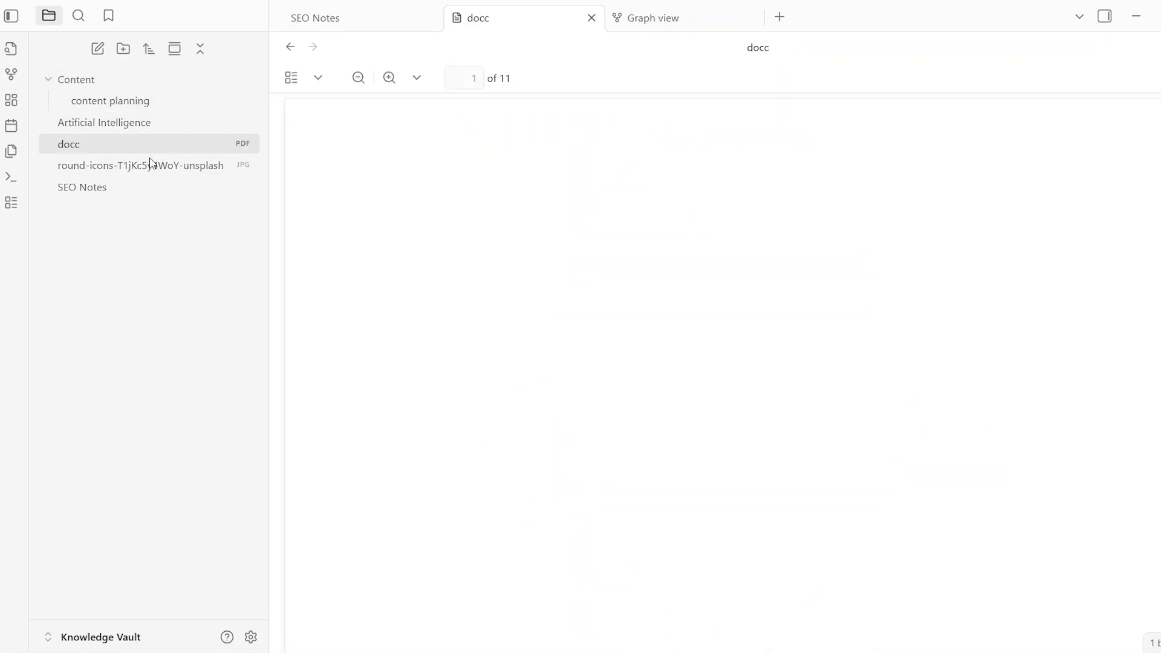
click(152, 167)
click(115, 186)
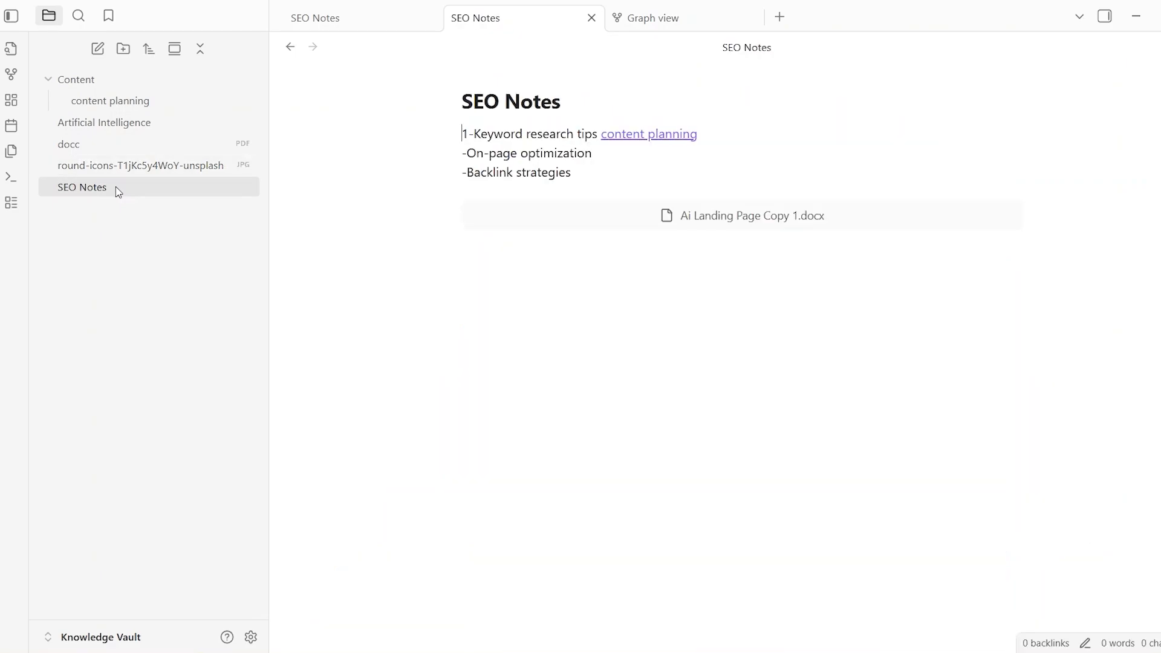